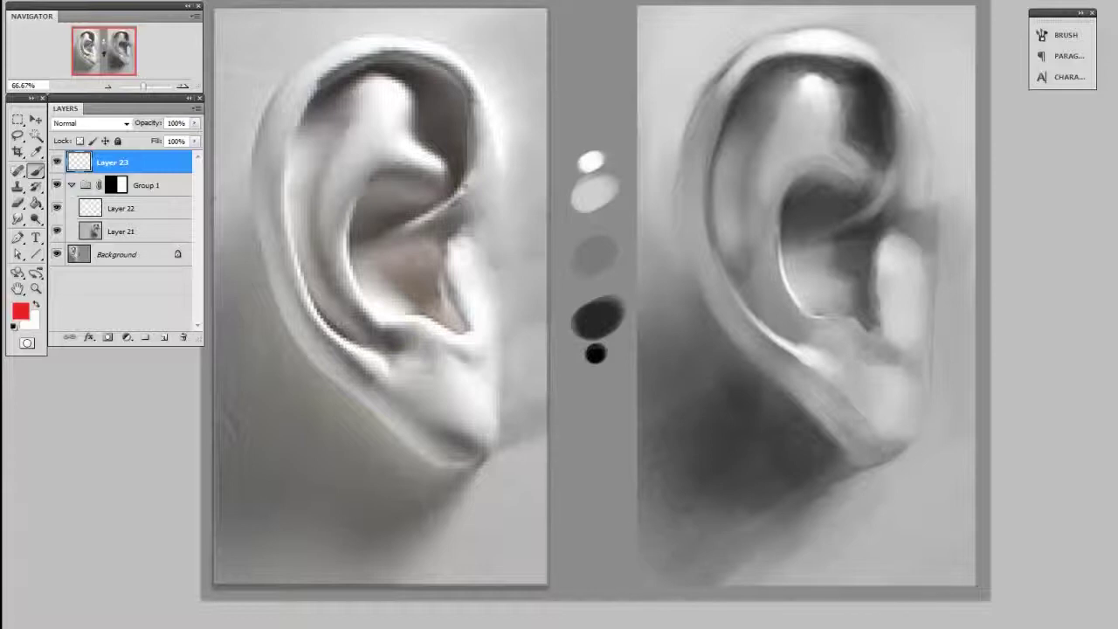
Circle the lower ear in red on both the reference and the painted copy, and undo both marks.
mouse_move(485, 302)
mouse_down()
mouse_move(463, 480)
mouse_move(522, 454)
mouse_move(424, 511)
mouse_up()
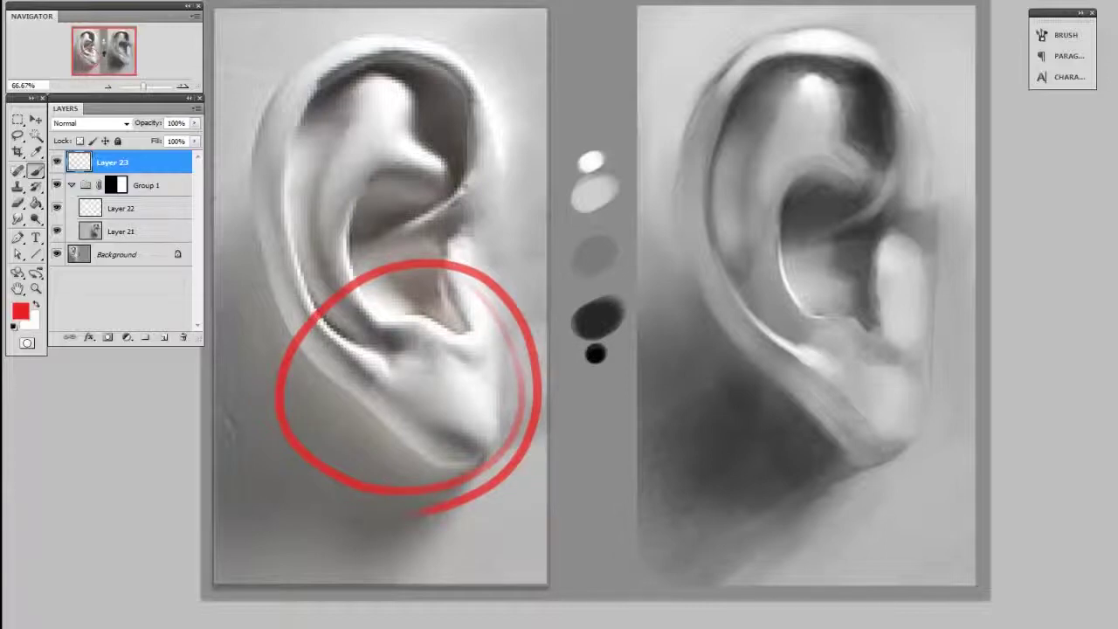
mouse_move(782, 306)
mouse_down()
mouse_move(925, 332)
mouse_move(760, 314)
mouse_up()
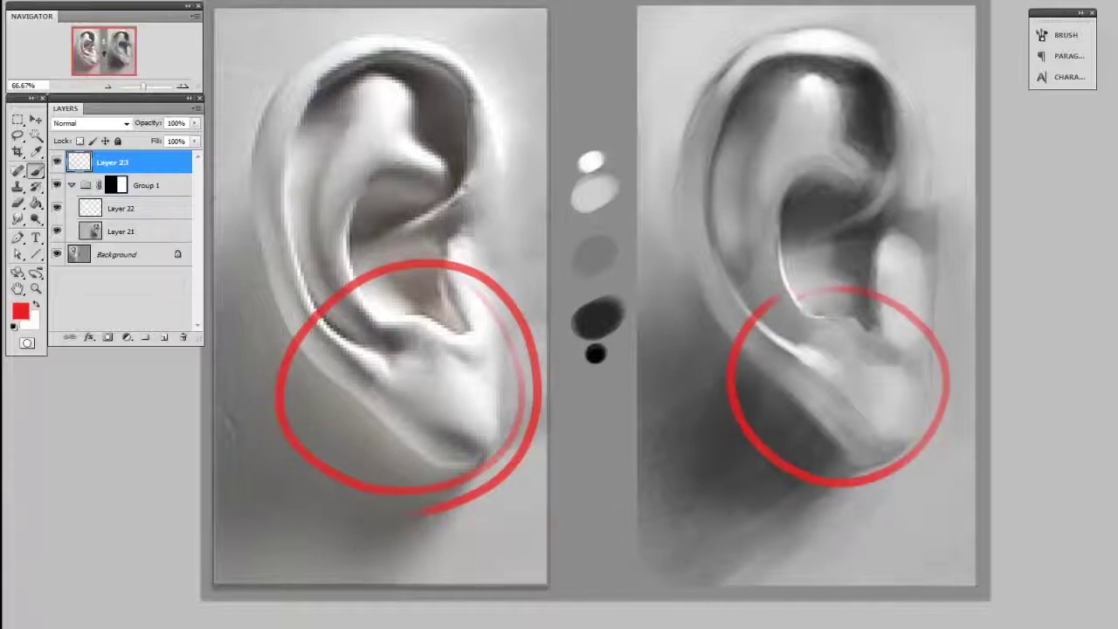
key(ctrl+alt+z)
key(ctrl+alt+z)
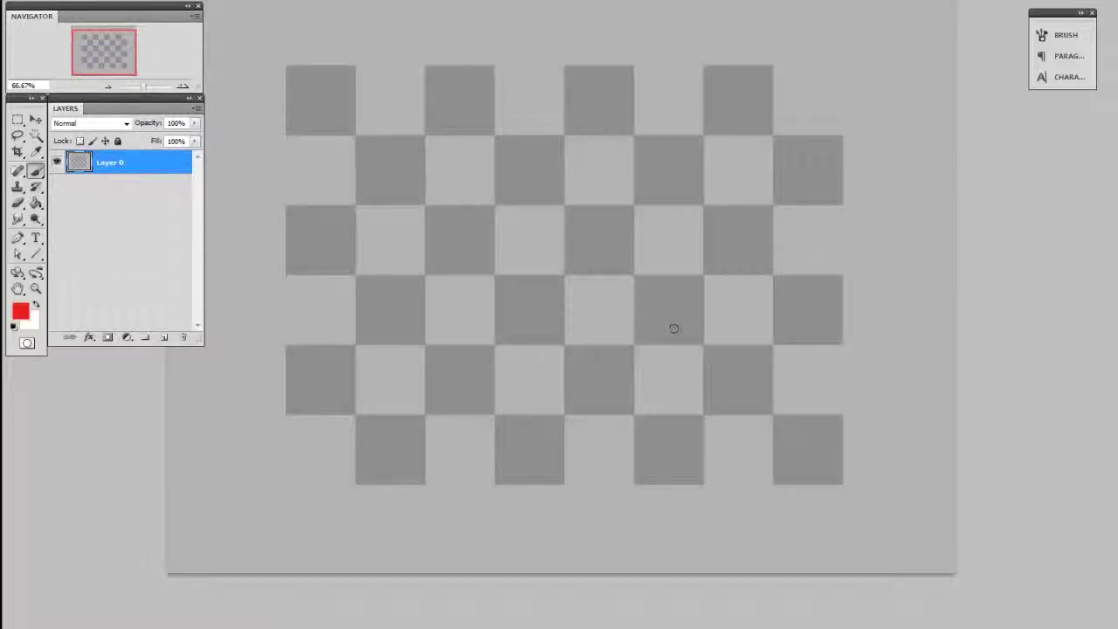
Apply Levels with input values 65, 0.57 and 210 to a duplicate of the checkerboard's Layer 0, and delete that duplicate.
drag(674, 328, 680, 330)
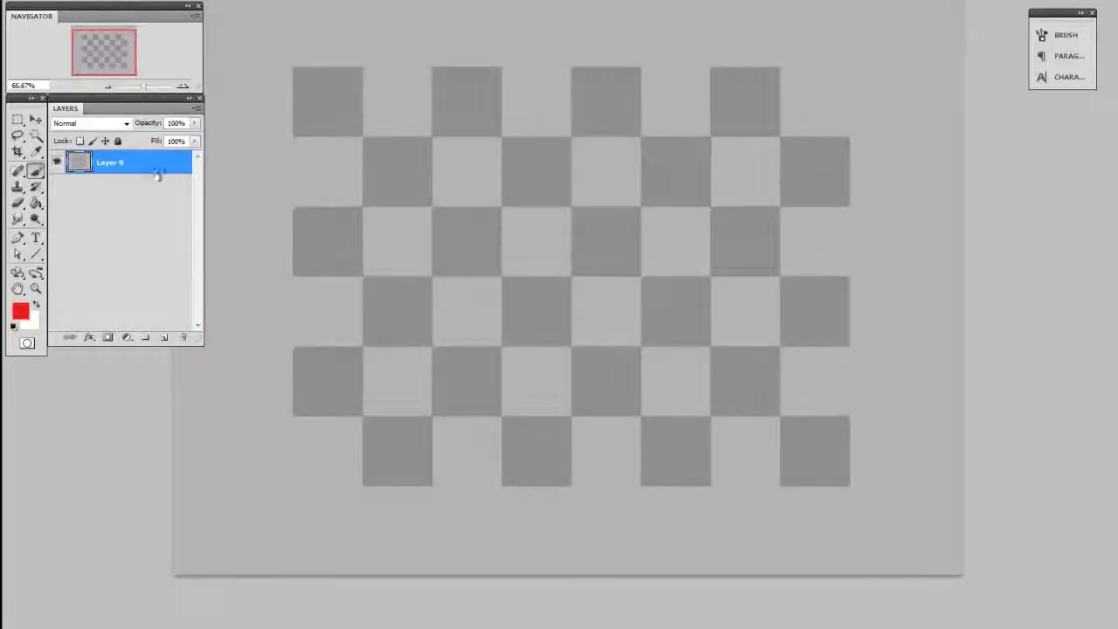
drag(162, 336, 164, 337)
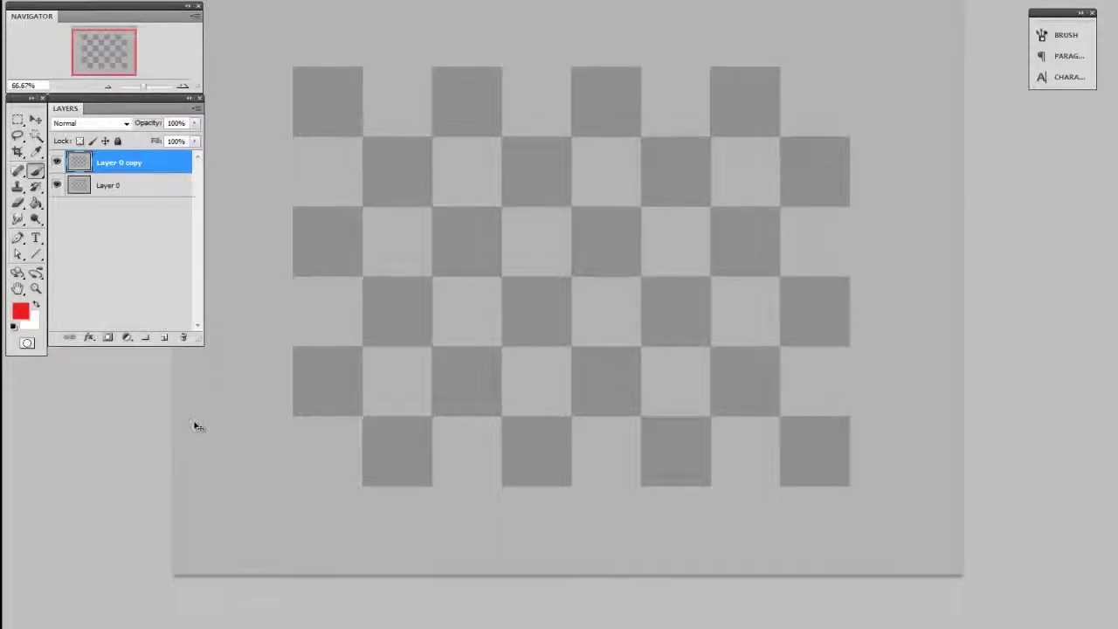
key(ctrl+l)
drag(489, 300, 944, 127)
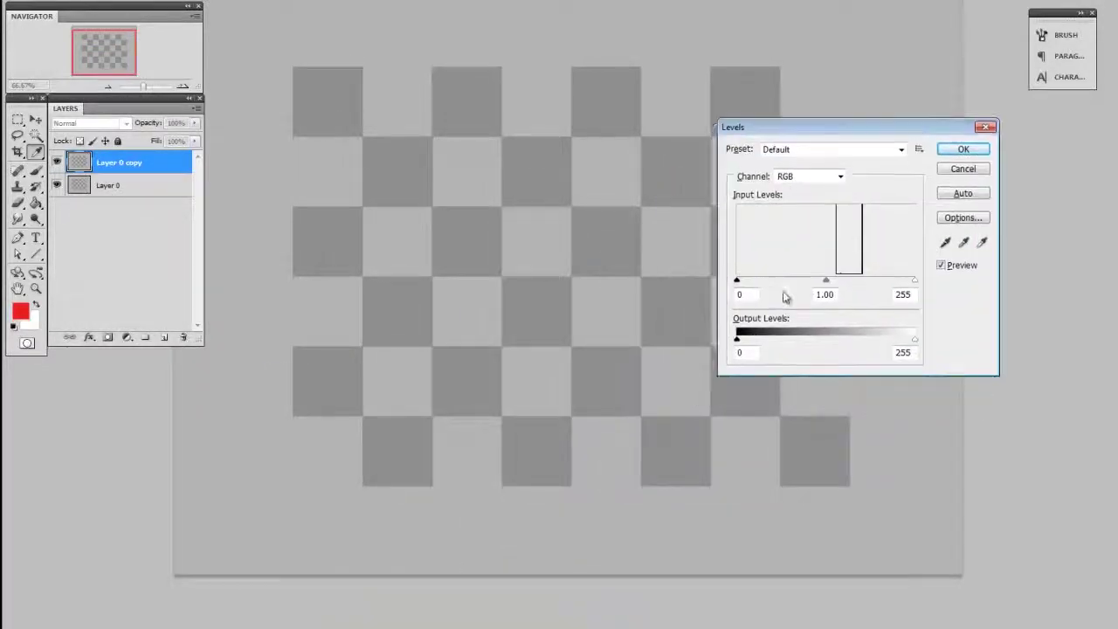
drag(737, 280, 781, 280)
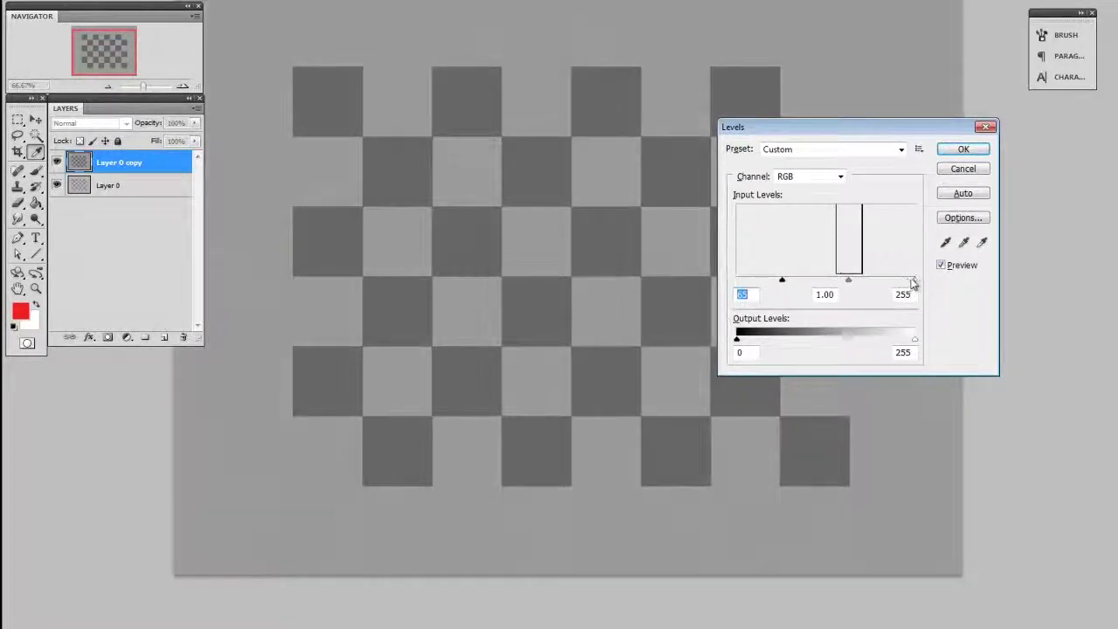
drag(913, 284, 882, 281)
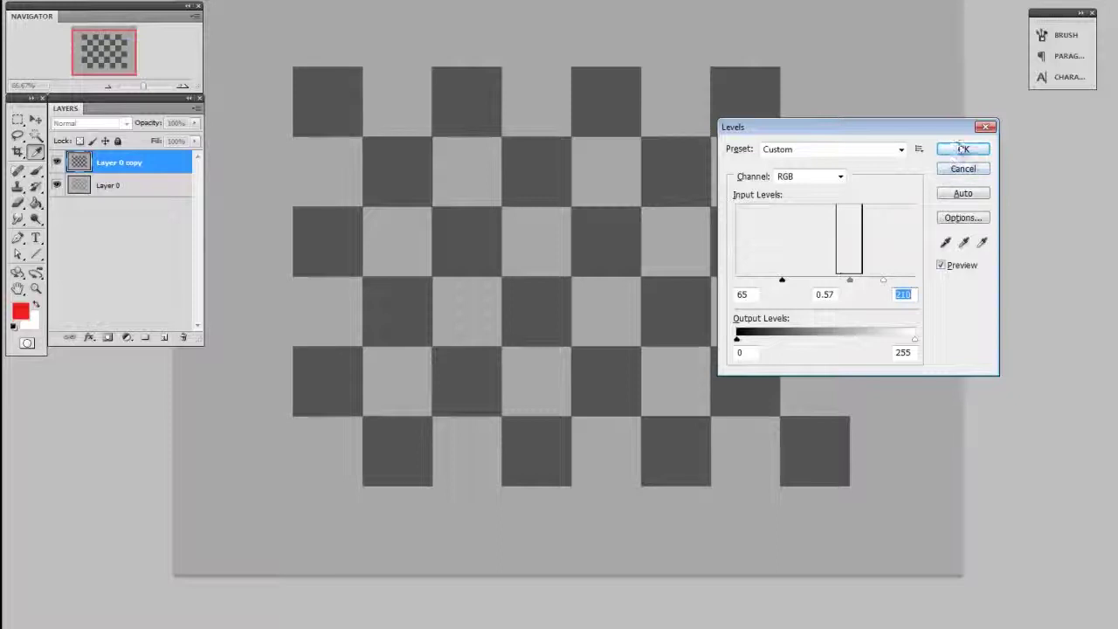
click(963, 148)
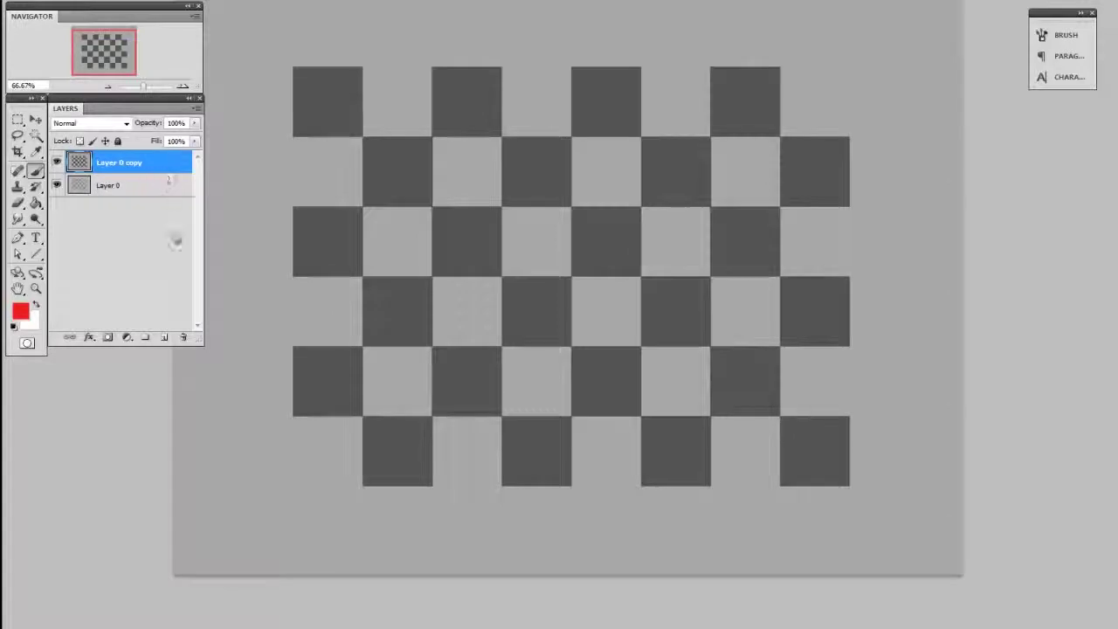
drag(137, 166, 184, 338)
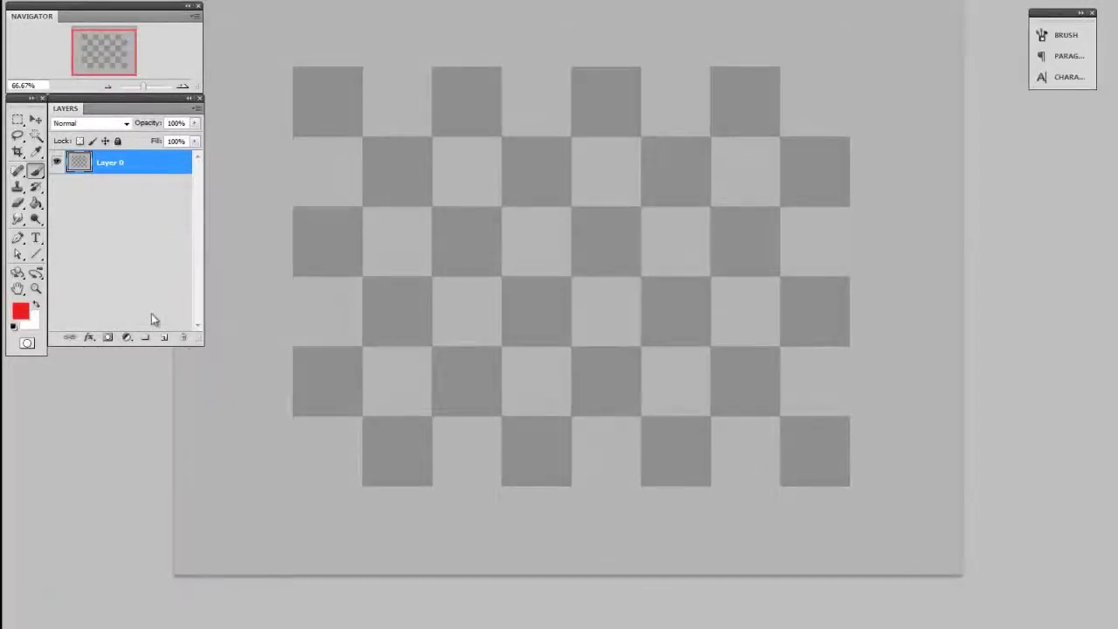
Add a Levels adjustment layer above Layer 0 with input values 60, 0.69 and 238, and toggle its visibility to compare.
click(127, 337)
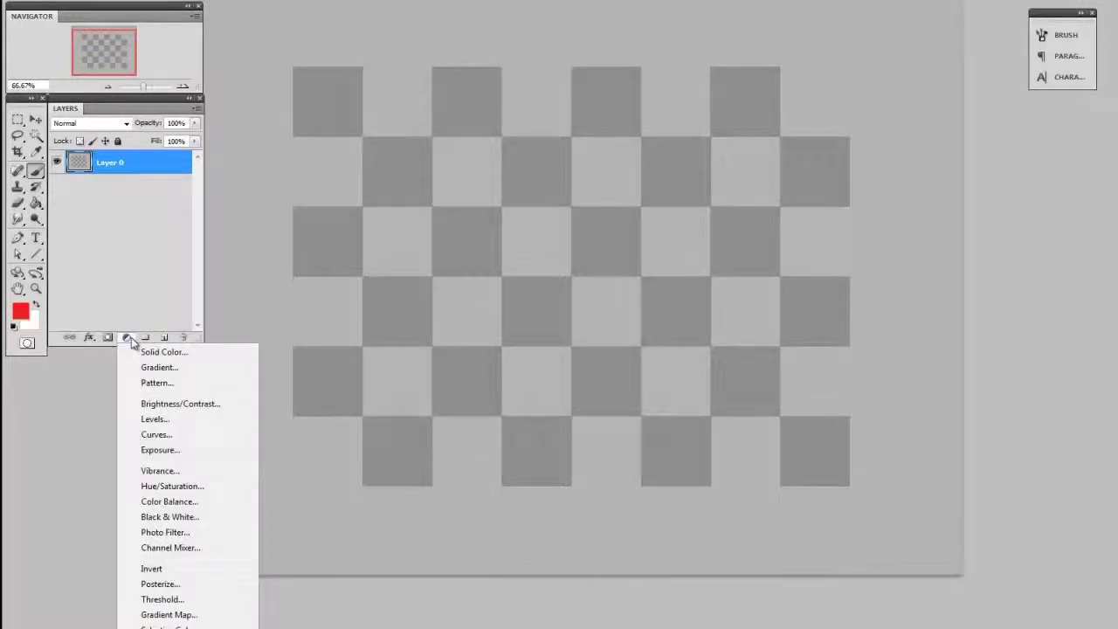
click(199, 420)
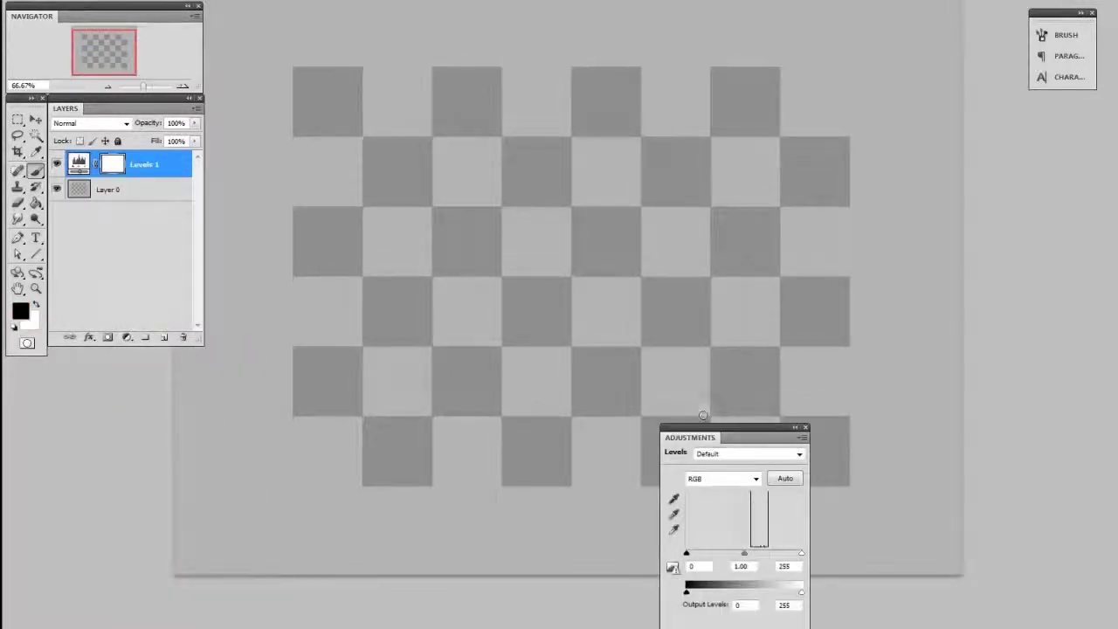
drag(769, 437, 819, 109)
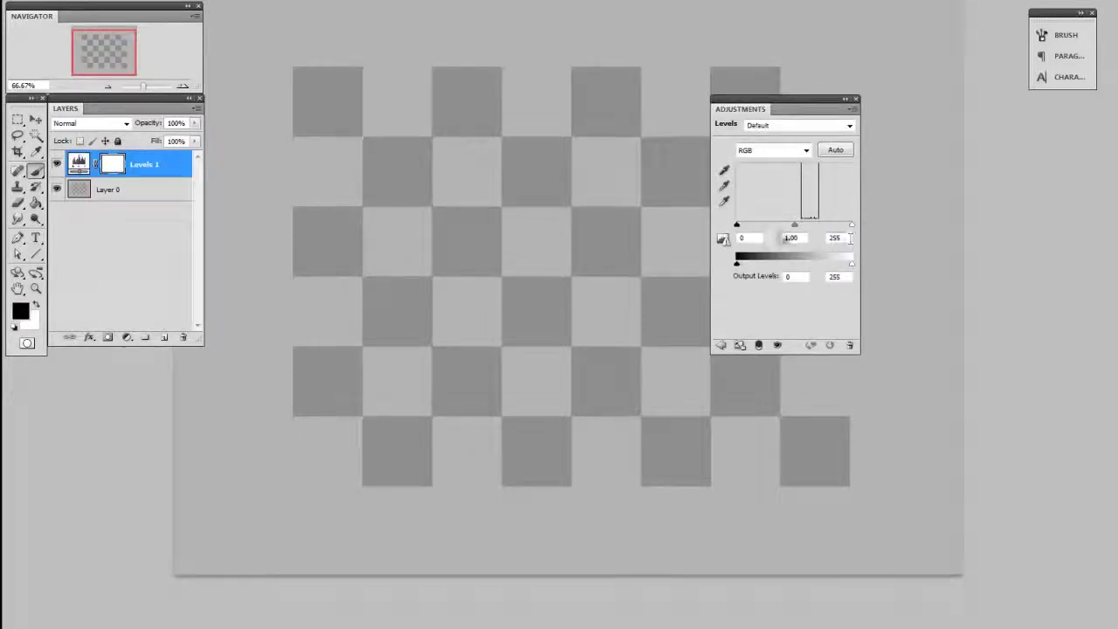
drag(738, 226, 755, 226)
drag(851, 225, 763, 227)
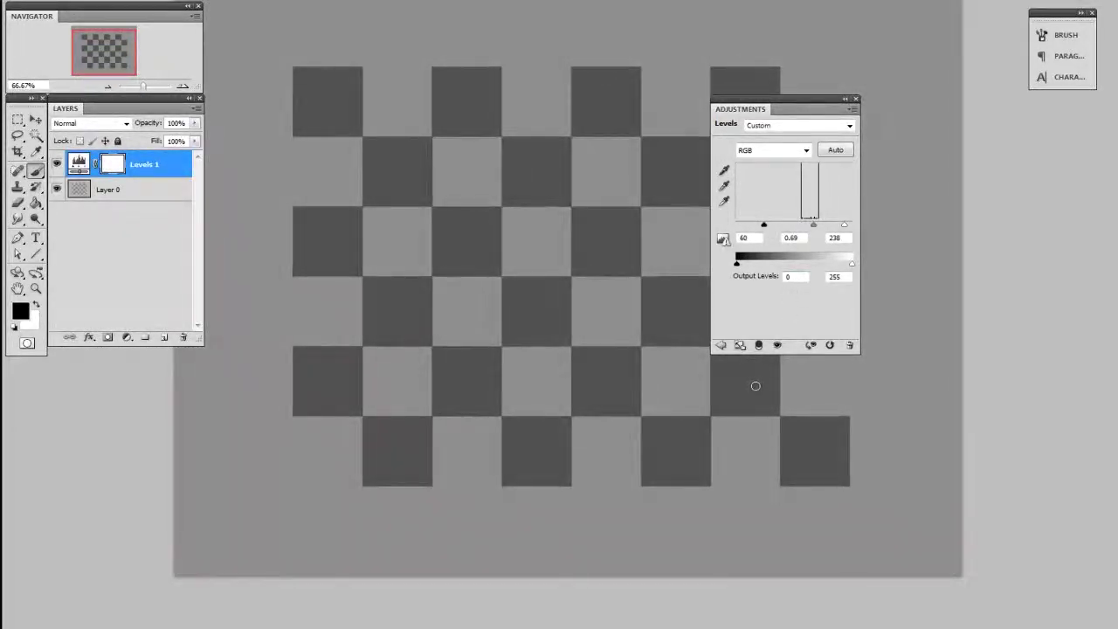
click(856, 99)
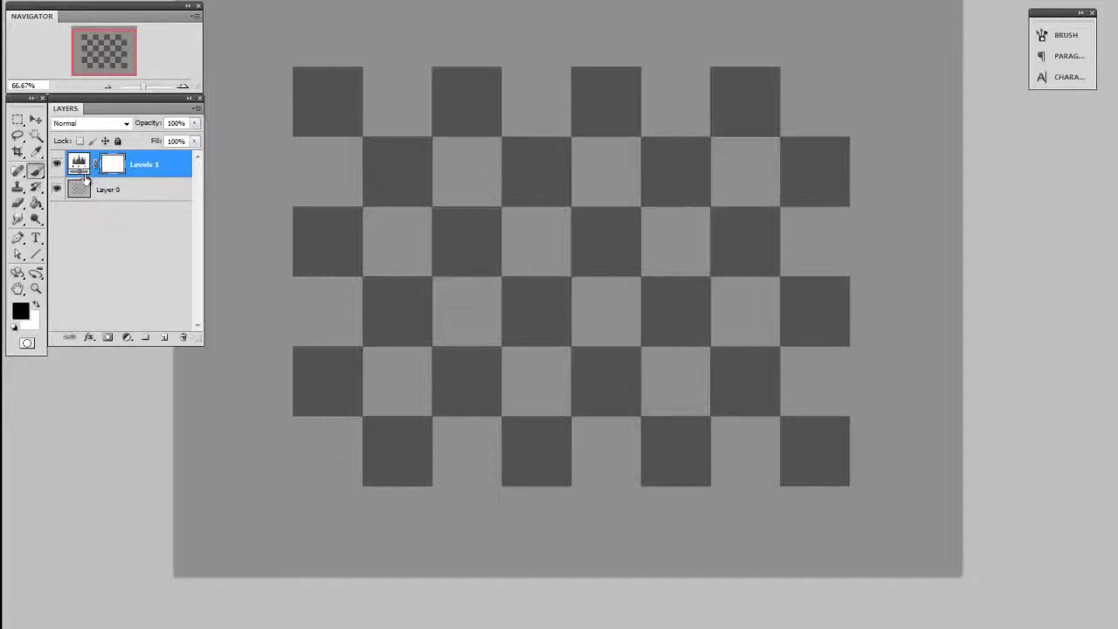
click(58, 165)
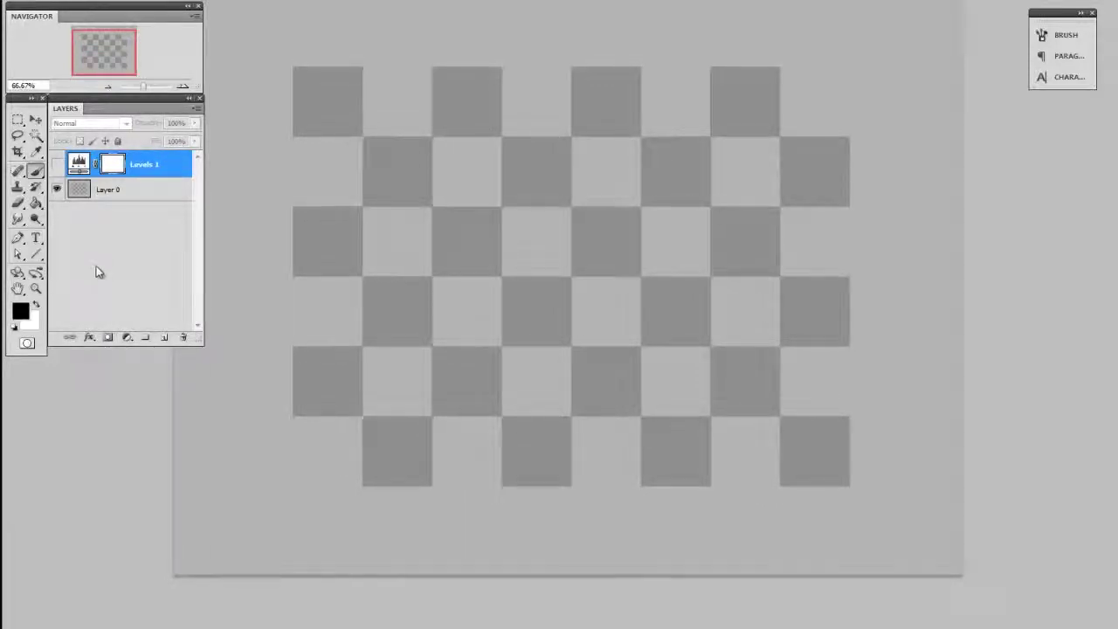
click(58, 164)
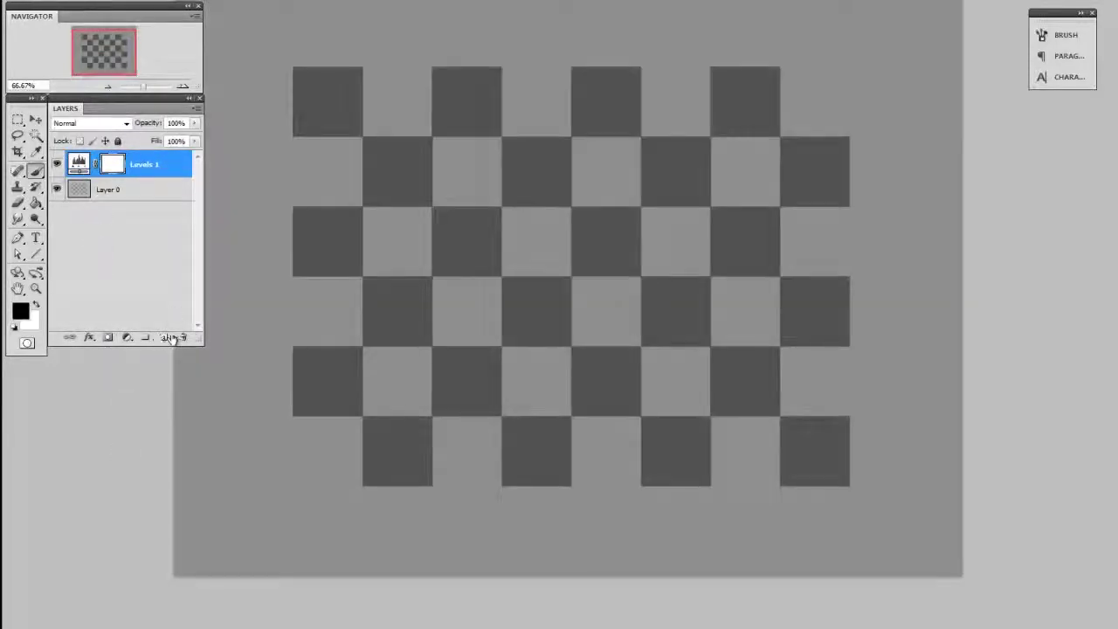
Paint a wavy stroke over the checkerboard's upper-right part on a new layer, using the dark grey sampled from a square.
click(165, 337)
alt+click(412, 312)
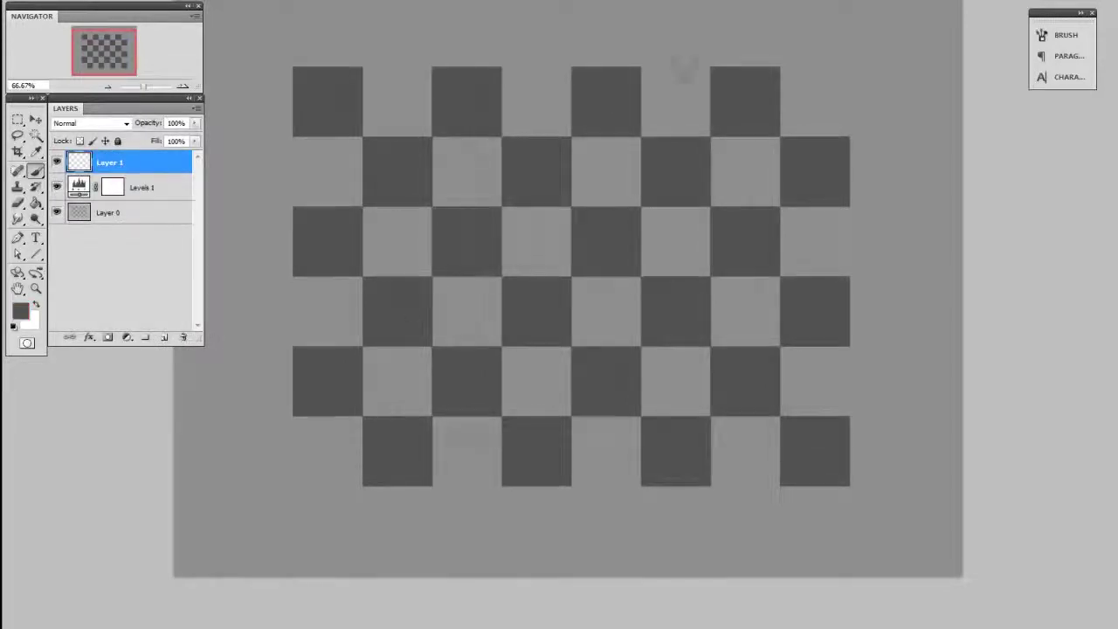
mouse_move(669, 42)
mouse_down()
mouse_move(809, 194)
mouse_move(878, 283)
mouse_move(915, 358)
mouse_up()
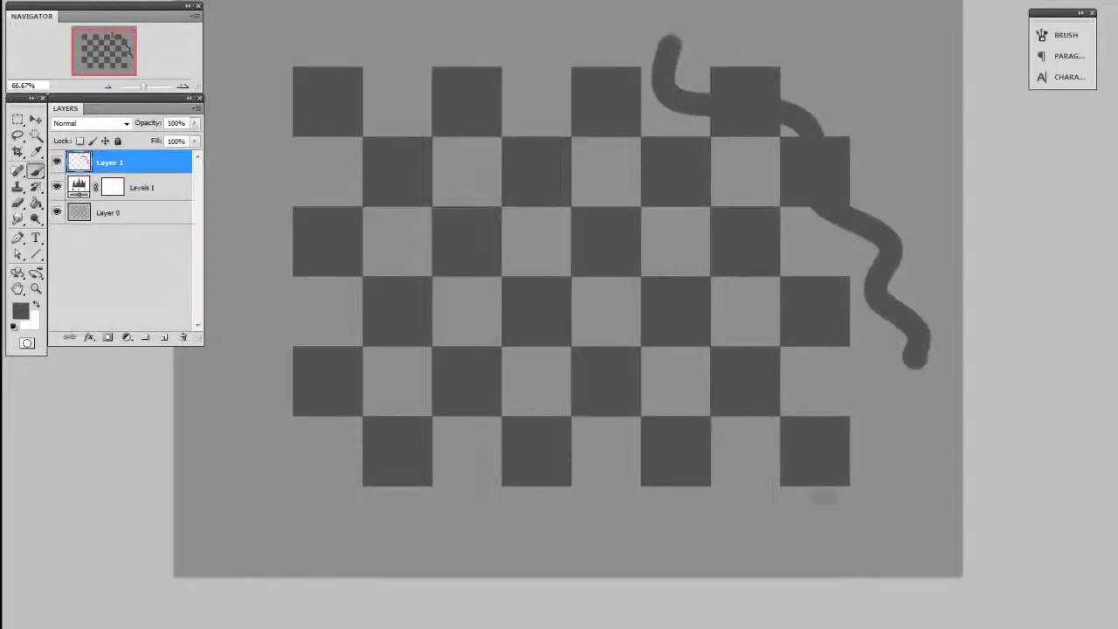
Toggle the Levels 1 layer off and on to compare the squares with the painted stroke, and delete Layer 1.
click(57, 187)
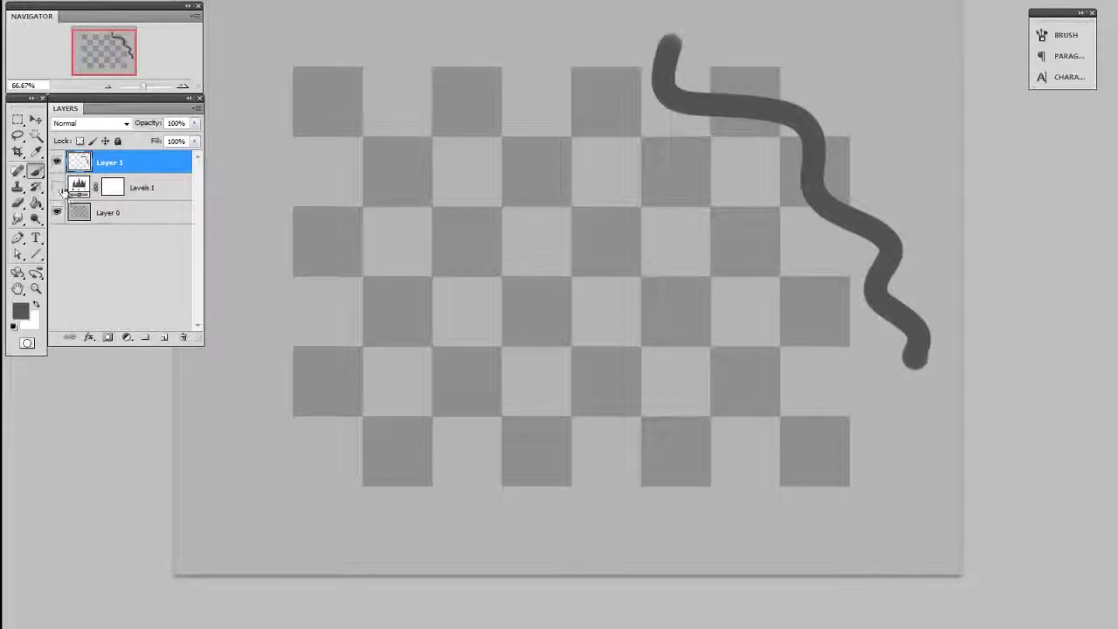
click(57, 187)
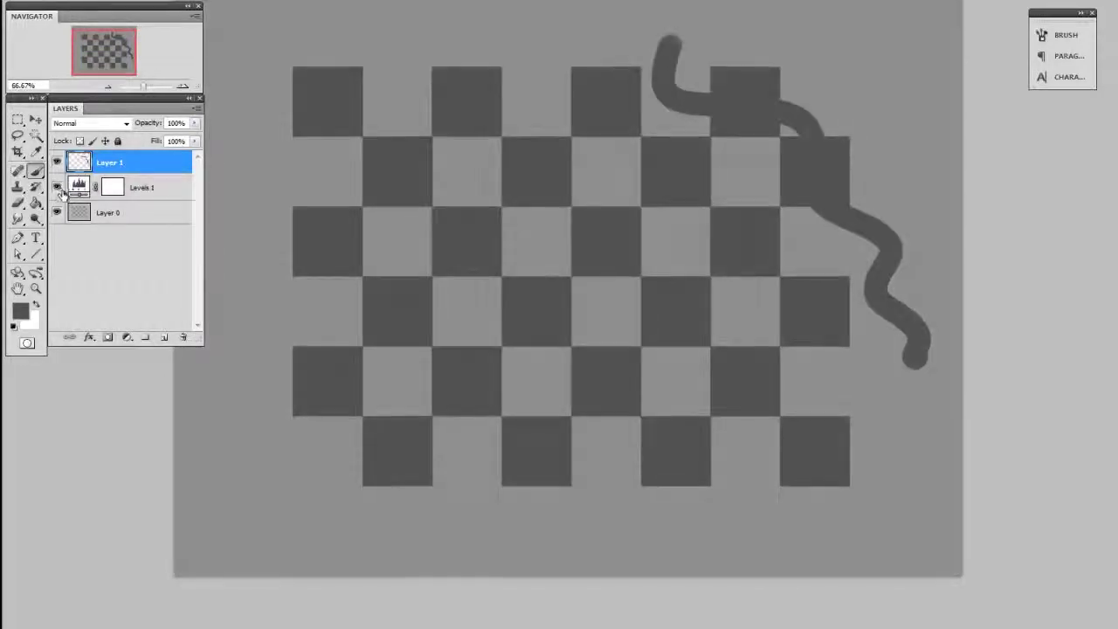
click(58, 187)
click(58, 188)
drag(163, 168, 183, 337)
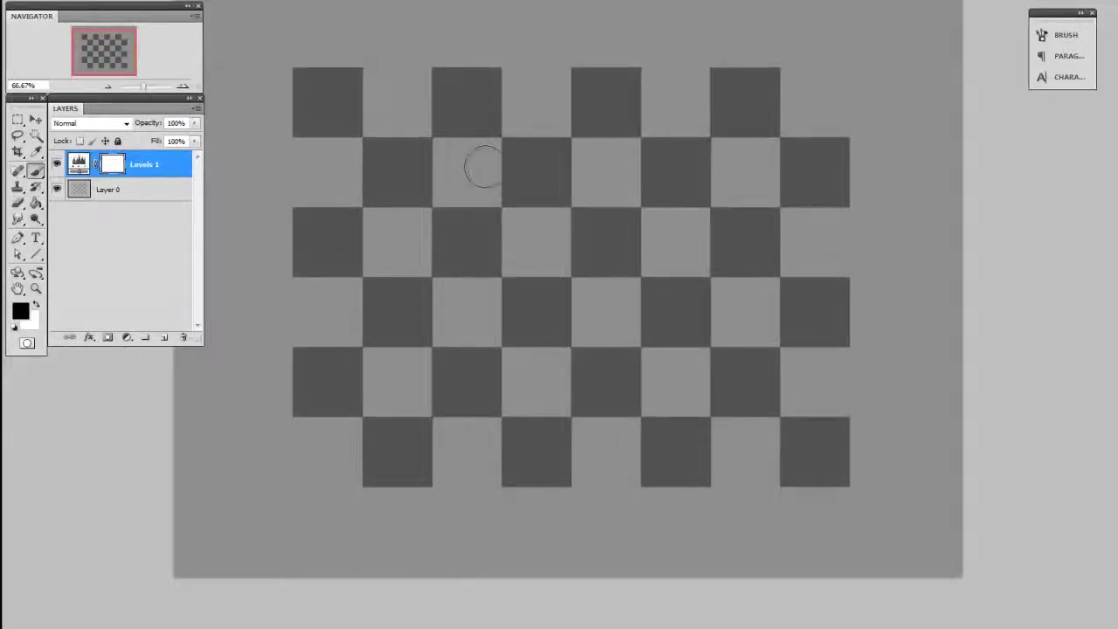
Paint with black on the Levels 1 layer mask across the checkerboard squares.
mouse_move(288, 83)
mouse_down()
mouse_move(855, 112)
mouse_move(749, 140)
mouse_move(328, 152)
mouse_move(630, 171)
mouse_move(910, 236)
mouse_move(617, 215)
mouse_move(333, 228)
mouse_move(728, 300)
mouse_move(880, 355)
mouse_move(396, 288)
mouse_move(752, 380)
mouse_up()
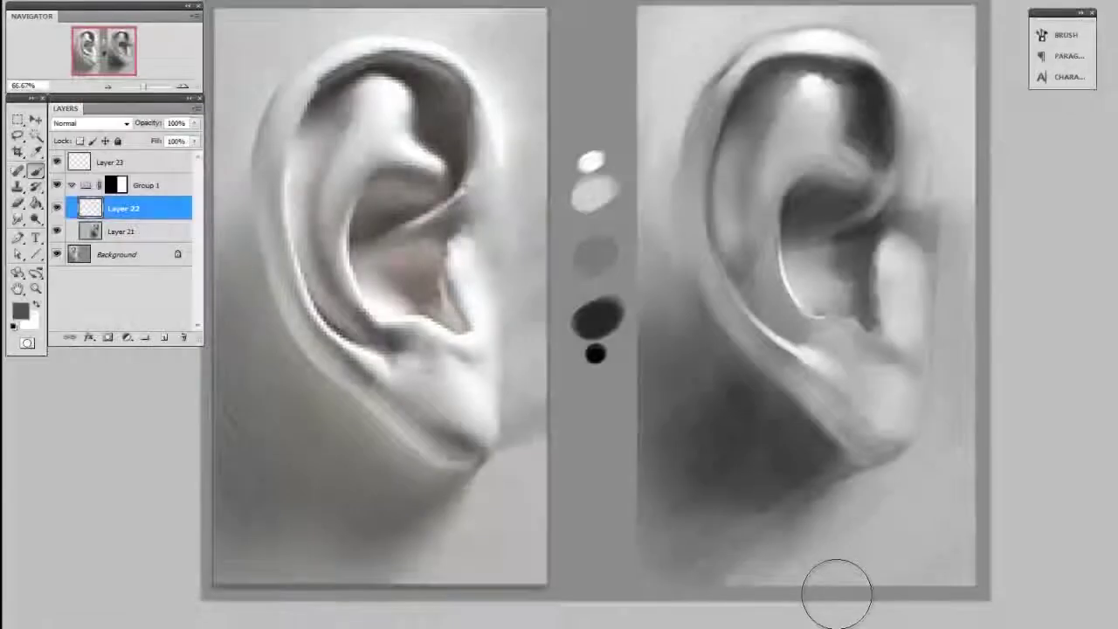
In the ear document, add a Levels adjustment layer above Layer 22 and lighten the painted ear's midtones.
click(127, 337)
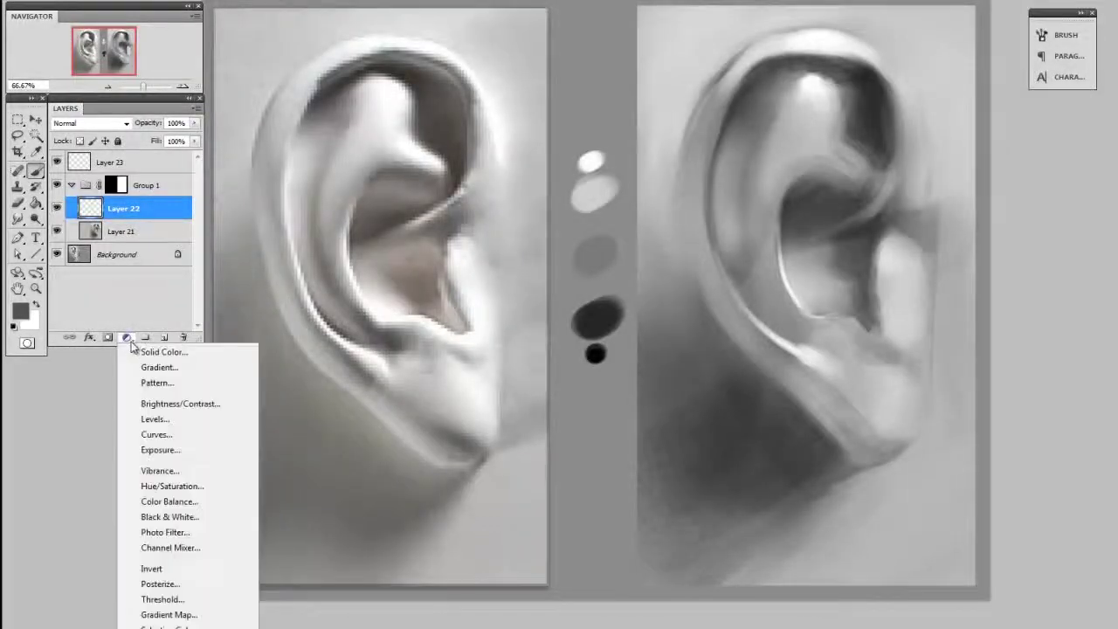
click(192, 422)
click(803, 116)
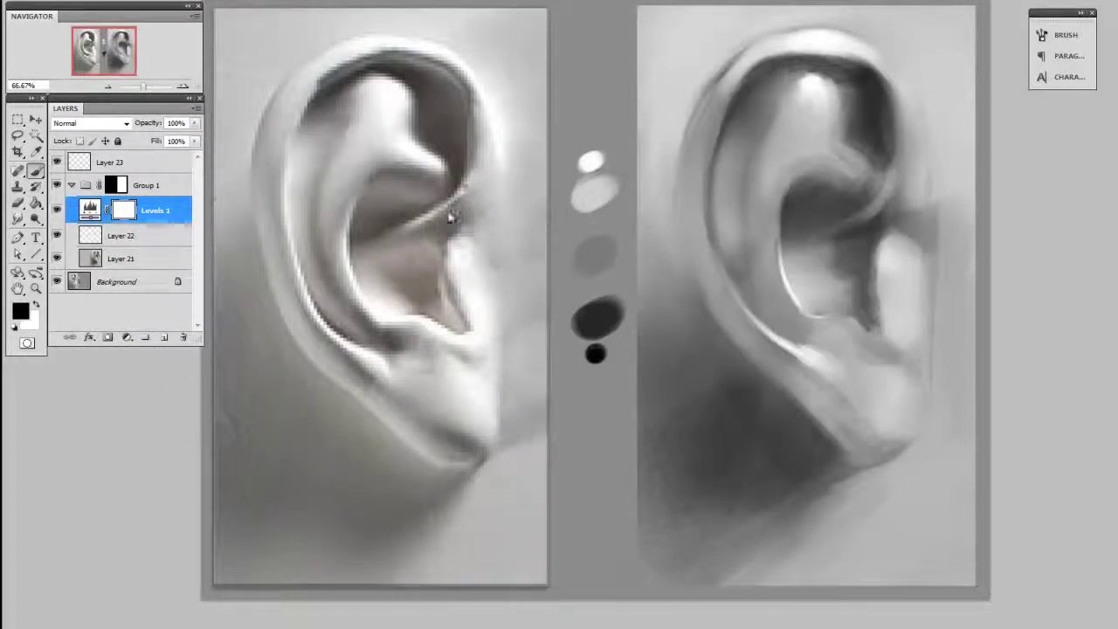
drag(449, 213, 437, 211)
drag(424, 329, 417, 331)
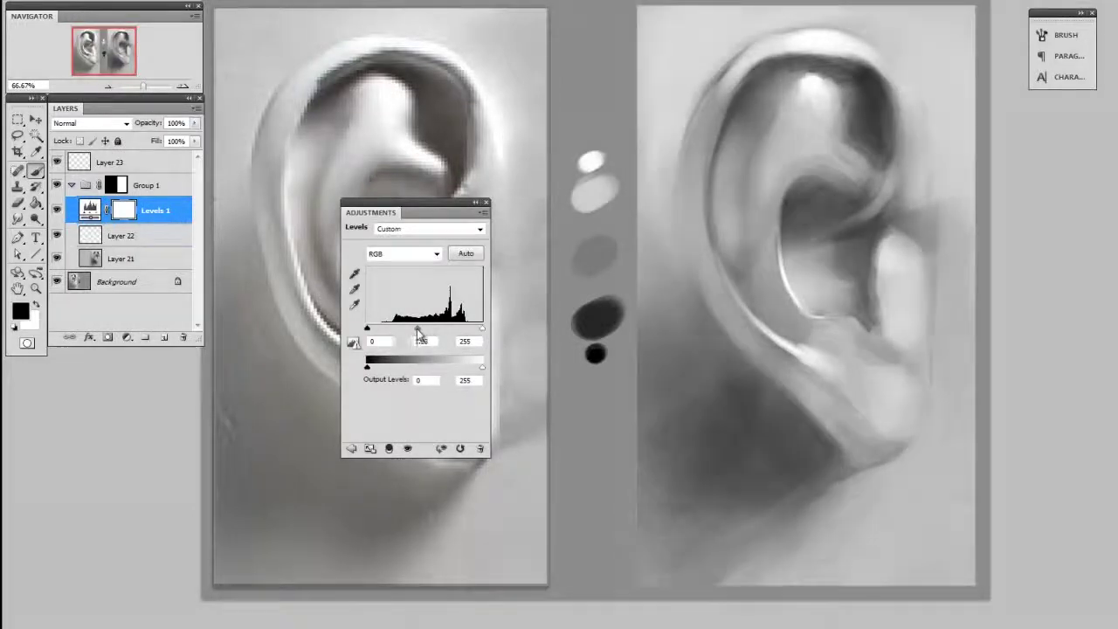
mouse_move(448, 207)
mouse_down()
mouse_move(513, 247)
mouse_move(530, 275)
mouse_up()
mouse_move(499, 397)
mouse_down()
mouse_move(449, 399)
mouse_move(499, 399)
mouse_up()
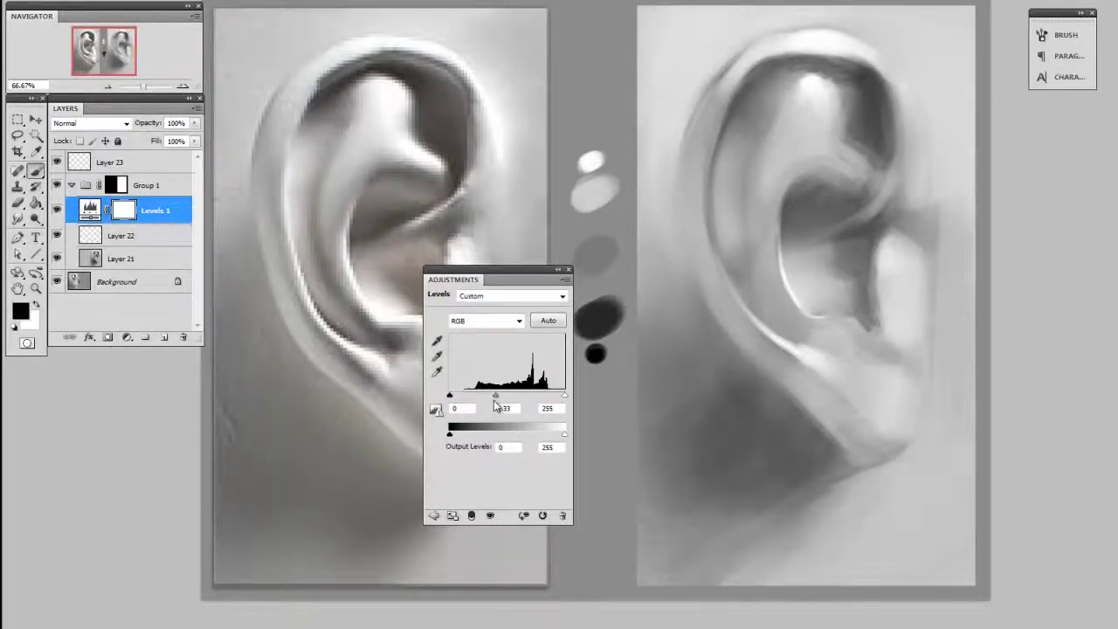
drag(495, 395, 495, 395)
drag(563, 394, 497, 398)
click(569, 269)
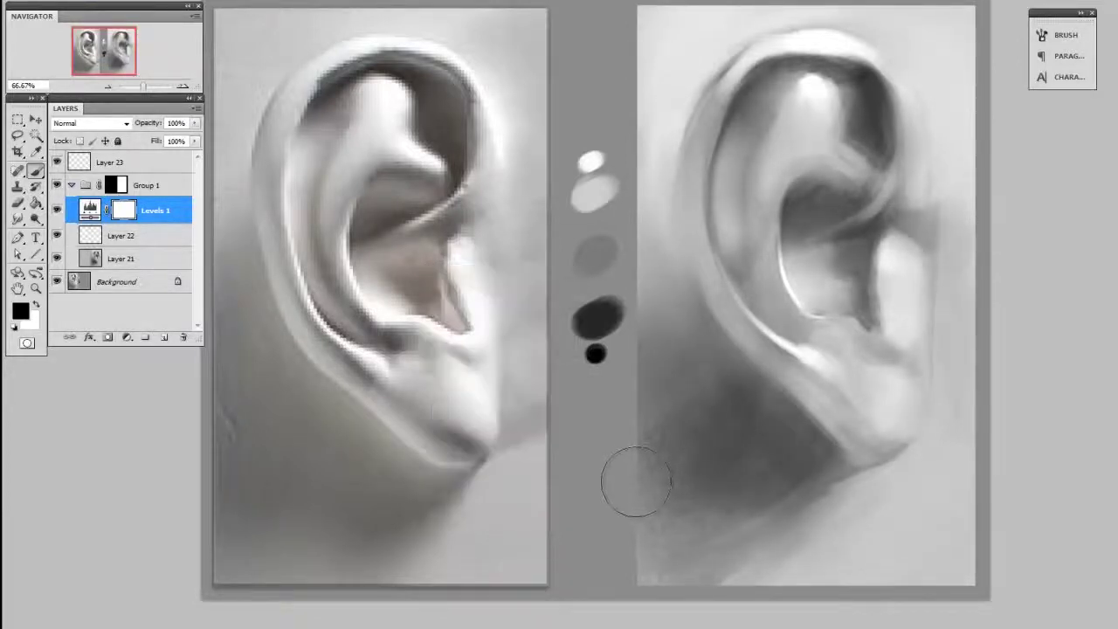
Choose a brush and paint black on the Levels 1 mask over the upper half of the painted ear.
drag(531, 342, 465, 342)
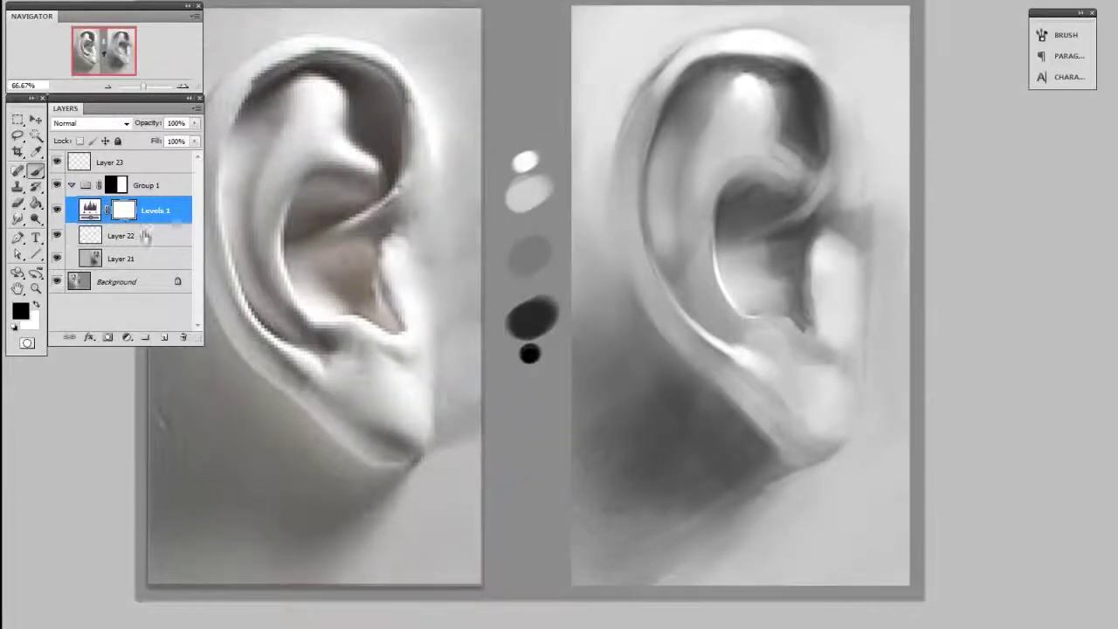
scroll(747, 267, up, 1)
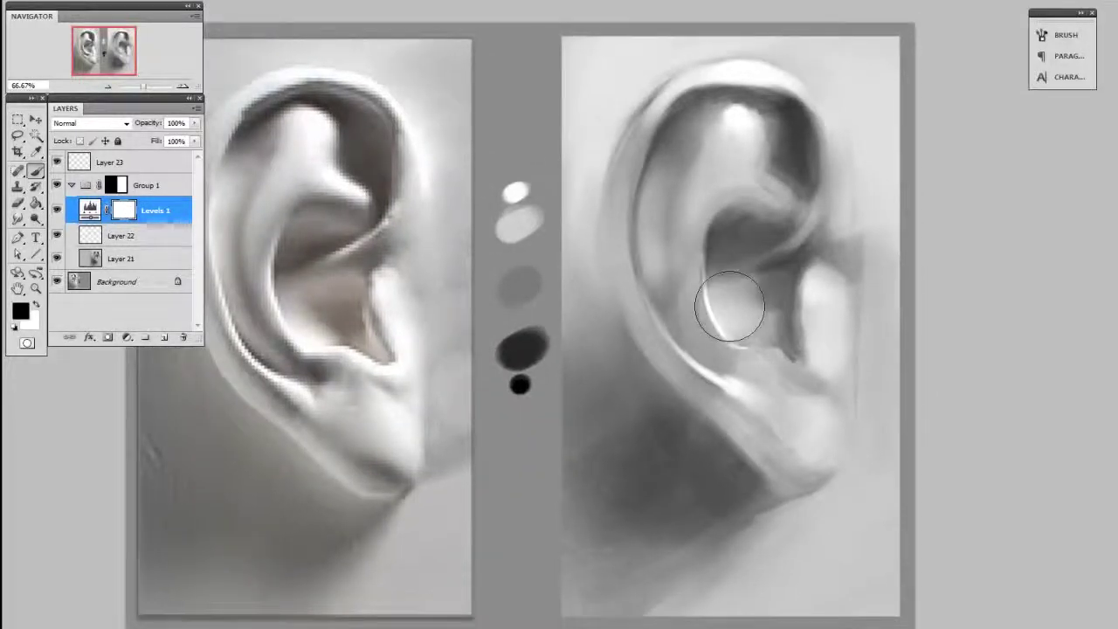
right_click(730, 288)
click(784, 358)
drag(616, 359, 615, 371)
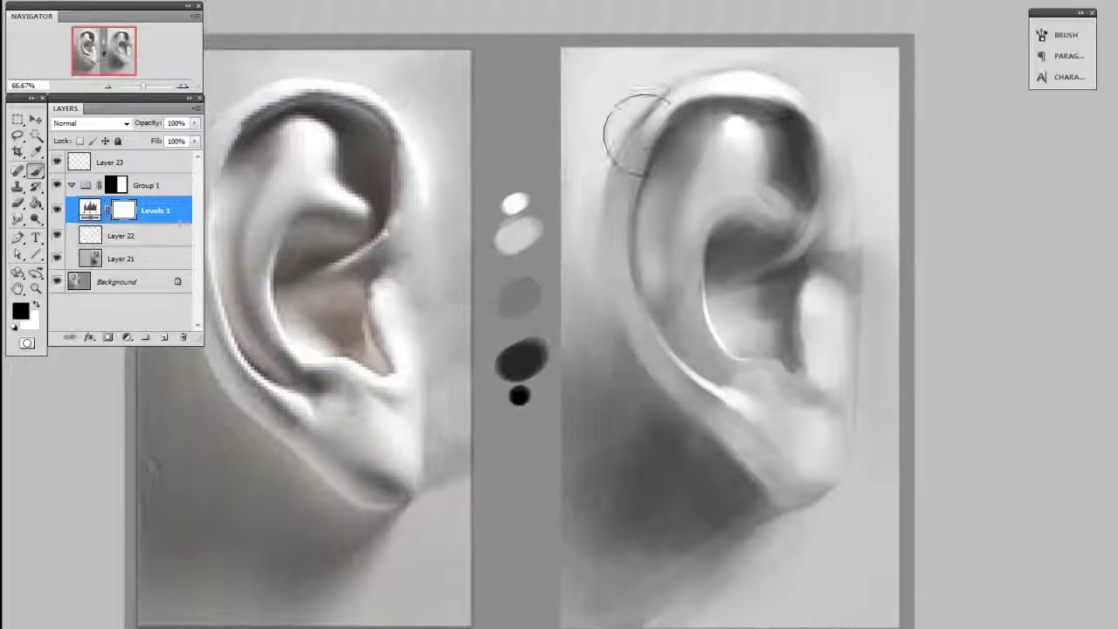
drag(584, 194, 579, 203)
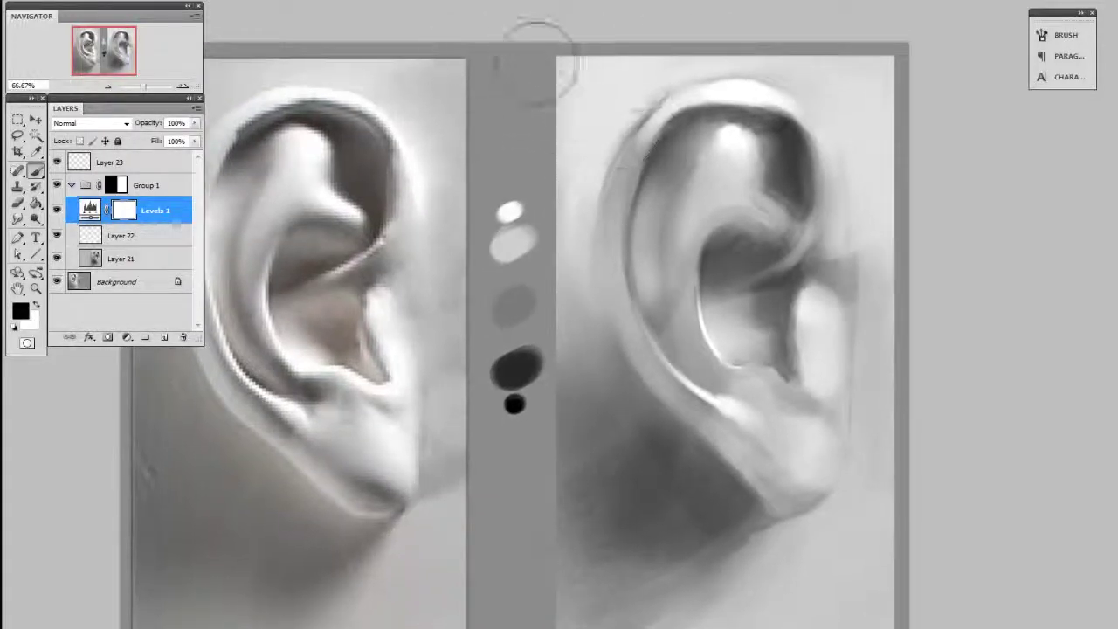
mouse_move(536, 62)
mouse_down()
mouse_move(464, 142)
mouse_move(567, 221)
mouse_move(918, 275)
mouse_move(824, 297)
mouse_move(495, 307)
mouse_move(1001, 308)
mouse_up()
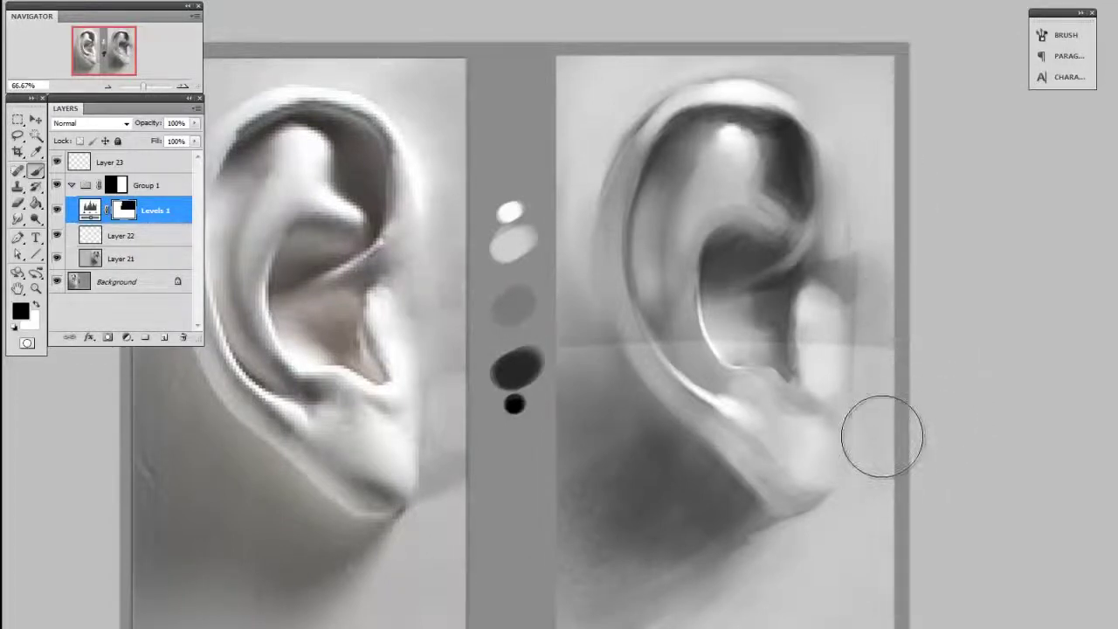
Paint the Levels 1 mask back to white over the ear, and return the foreground colour to black.
key(x)
mouse_move(906, 381)
mouse_down()
mouse_move(612, 349)
mouse_move(873, 288)
mouse_move(474, 249)
mouse_move(392, 222)
mouse_move(411, 187)
mouse_move(367, 113)
mouse_move(374, 103)
mouse_move(849, 252)
mouse_move(830, 295)
mouse_move(797, 301)
mouse_up()
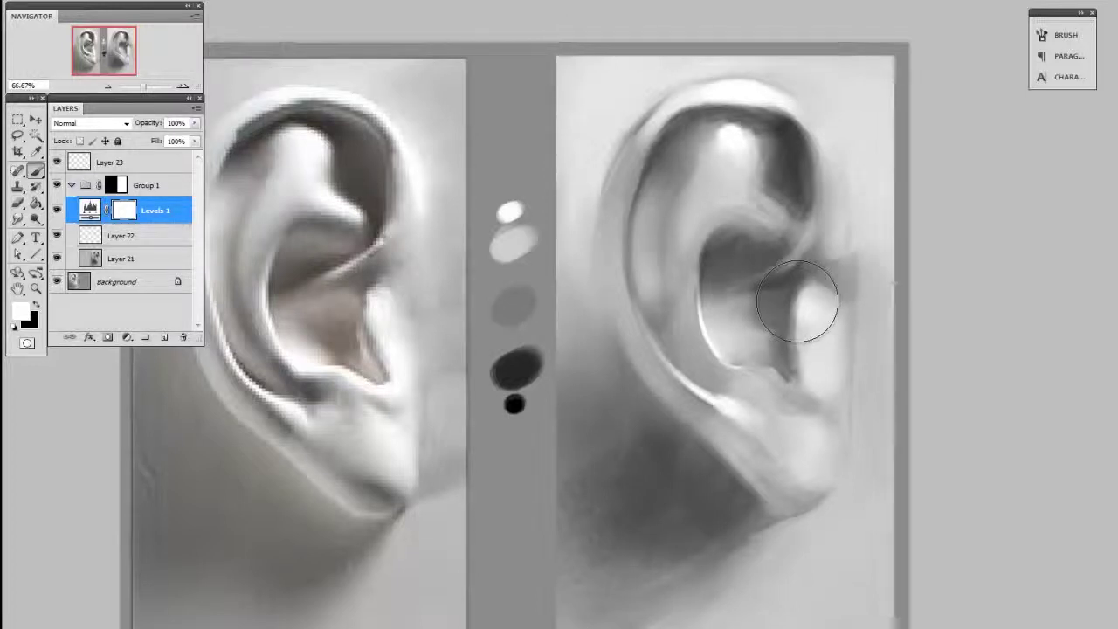
key(x)
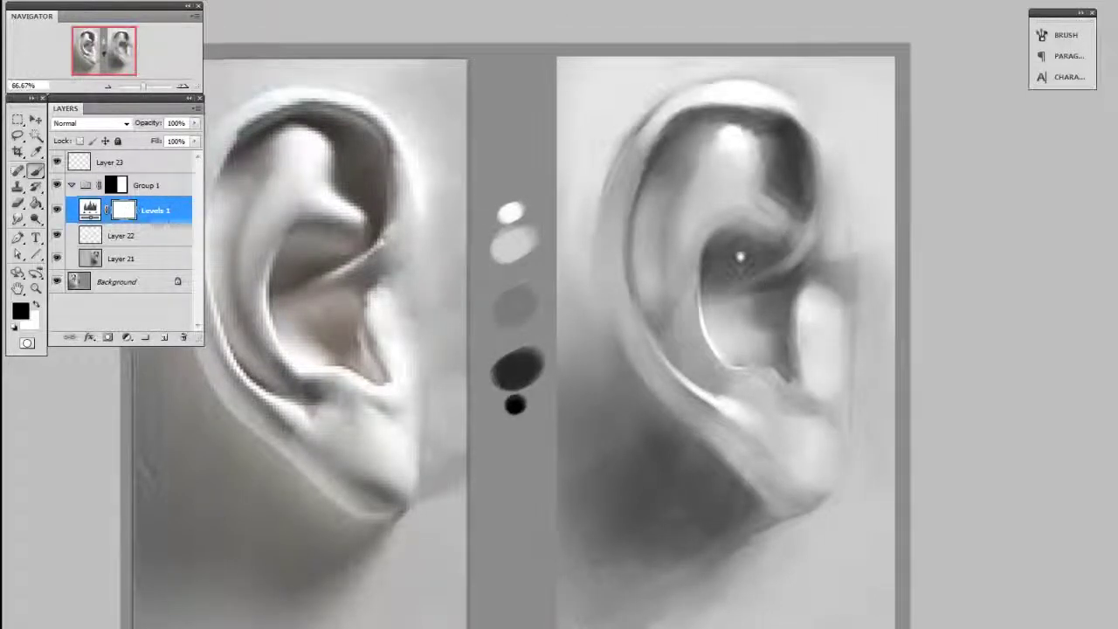
Paint black with a smaller brush on the Levels 1 mask over the dark hollows inside the painted ear.
drag(741, 257, 743, 259)
key(bracketleft)
key(bracketleft)
key(bracketleft)
key(bracketleft)
mouse_move(664, 148)
mouse_down()
mouse_move(726, 115)
mouse_move(754, 122)
mouse_move(738, 138)
mouse_move(768, 150)
mouse_up()
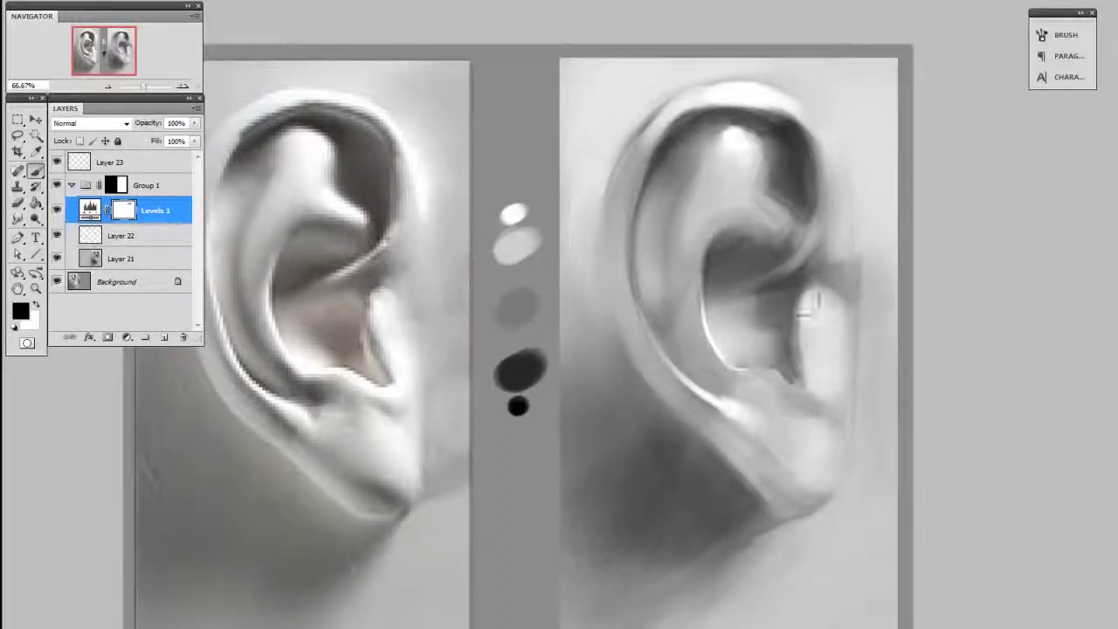
drag(833, 417, 809, 363)
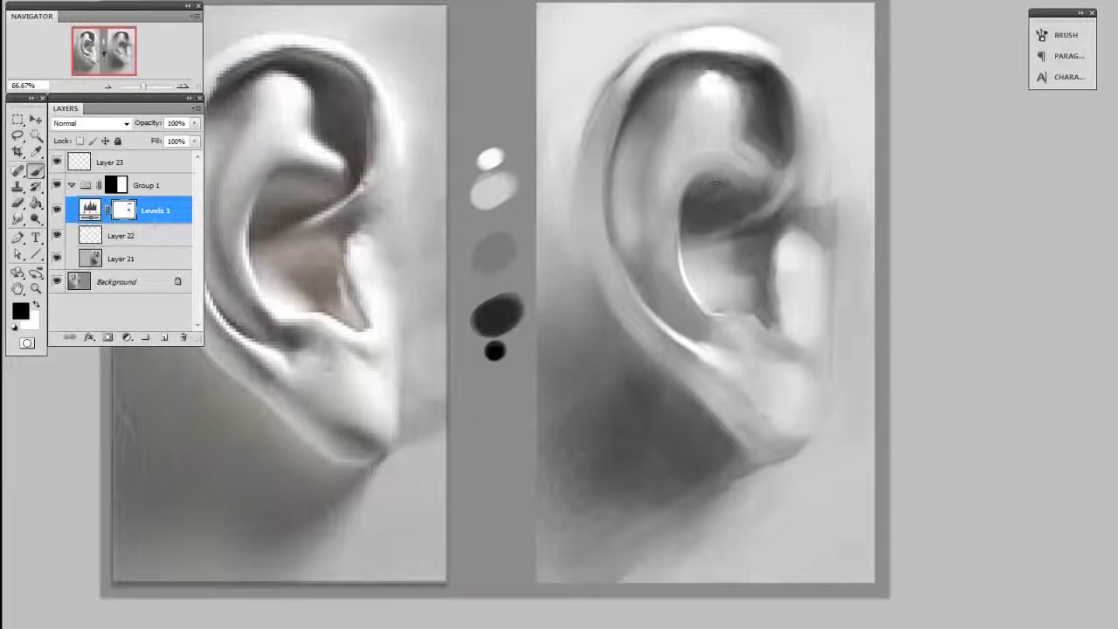
drag(714, 194, 709, 187)
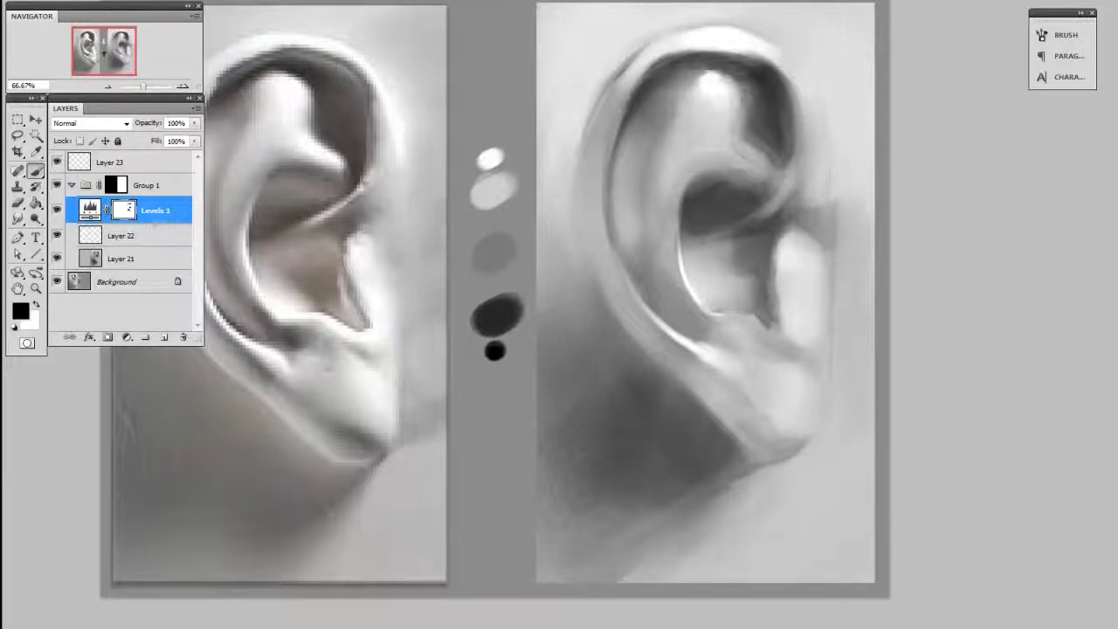
drag(803, 304, 818, 278)
drag(830, 240, 884, 261)
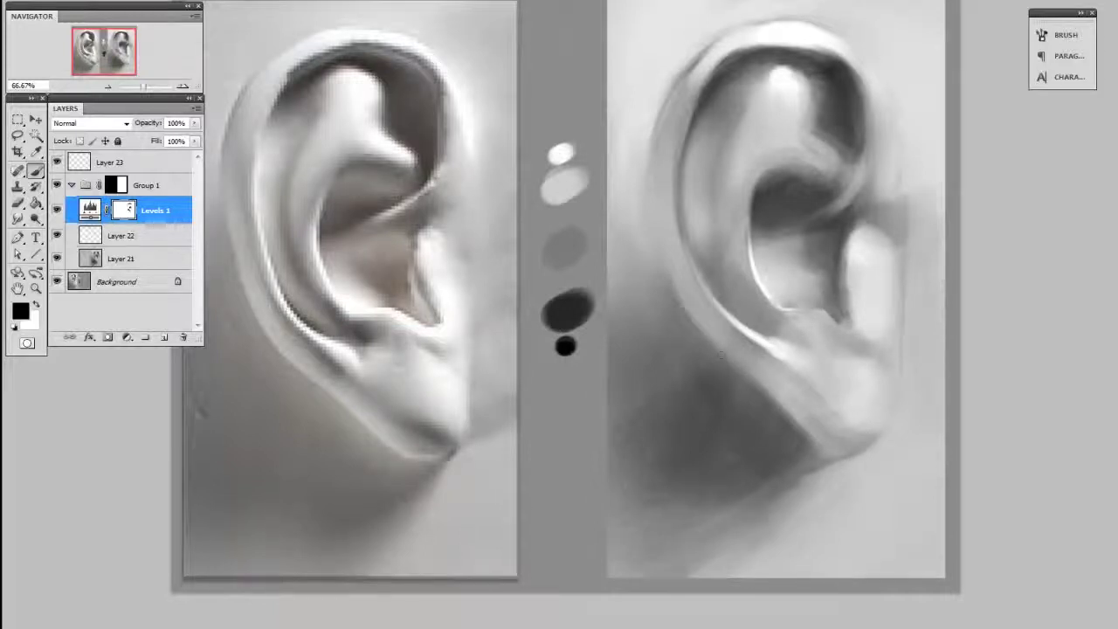
drag(927, 357, 939, 371)
Paint black with another brush on the Levels 1 mask around the shadow beneath the ear, and compare with Levels 1 hidden and shown.
right_click(878, 307)
click(744, 384)
click(721, 395)
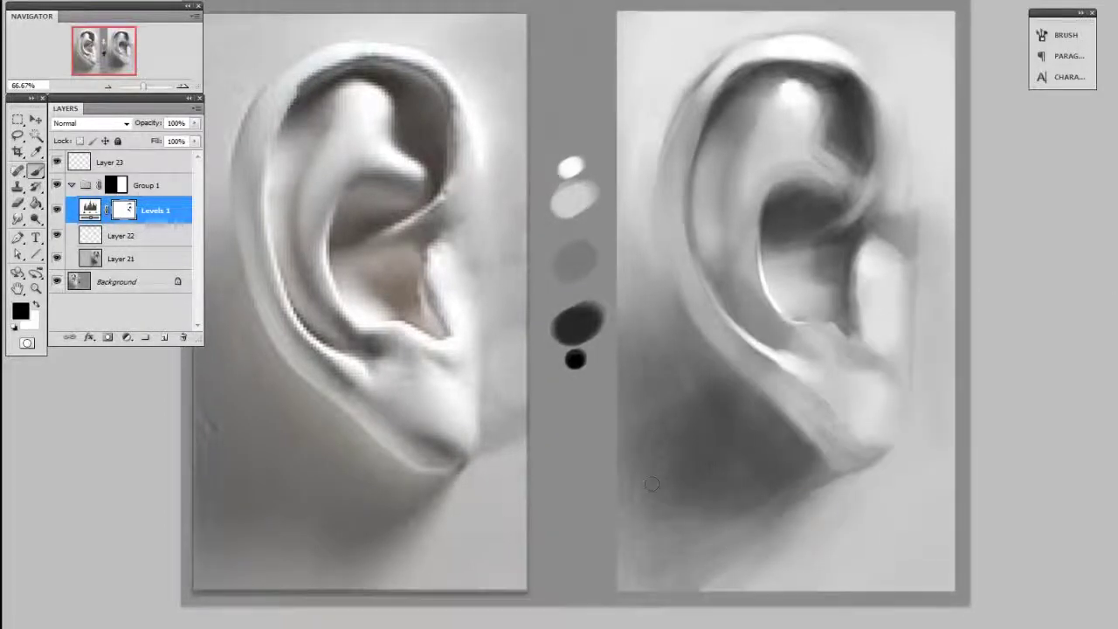
mouse_move(629, 137)
mouse_down()
mouse_move(616, 228)
mouse_move(749, 550)
mouse_up()
key([)
key([)
key([)
key([)
key([)
key(])
key(])
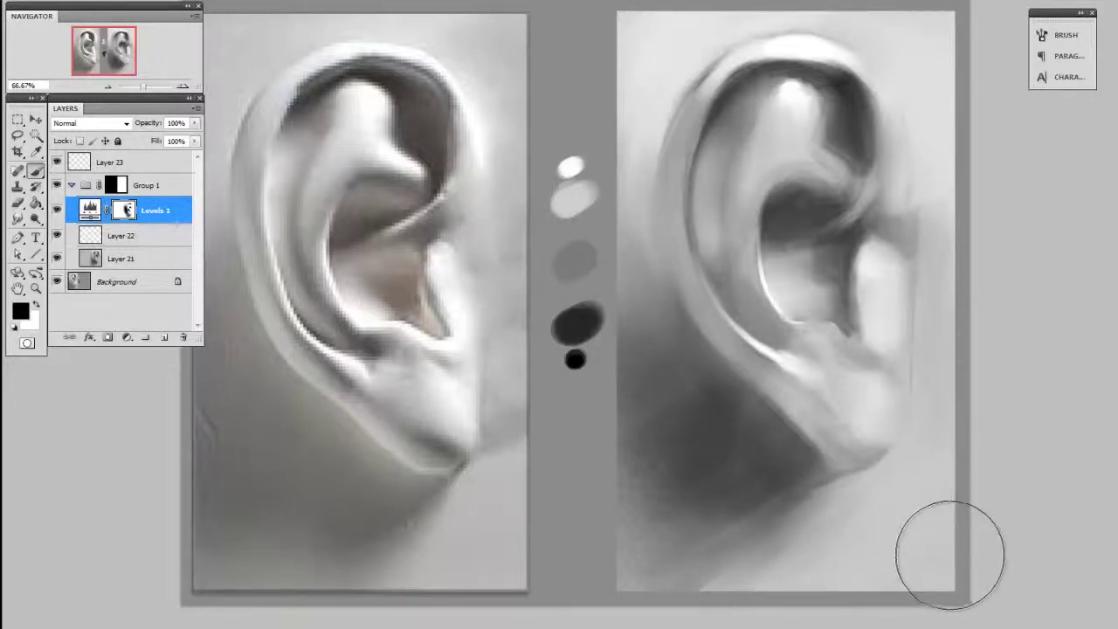
click(58, 210)
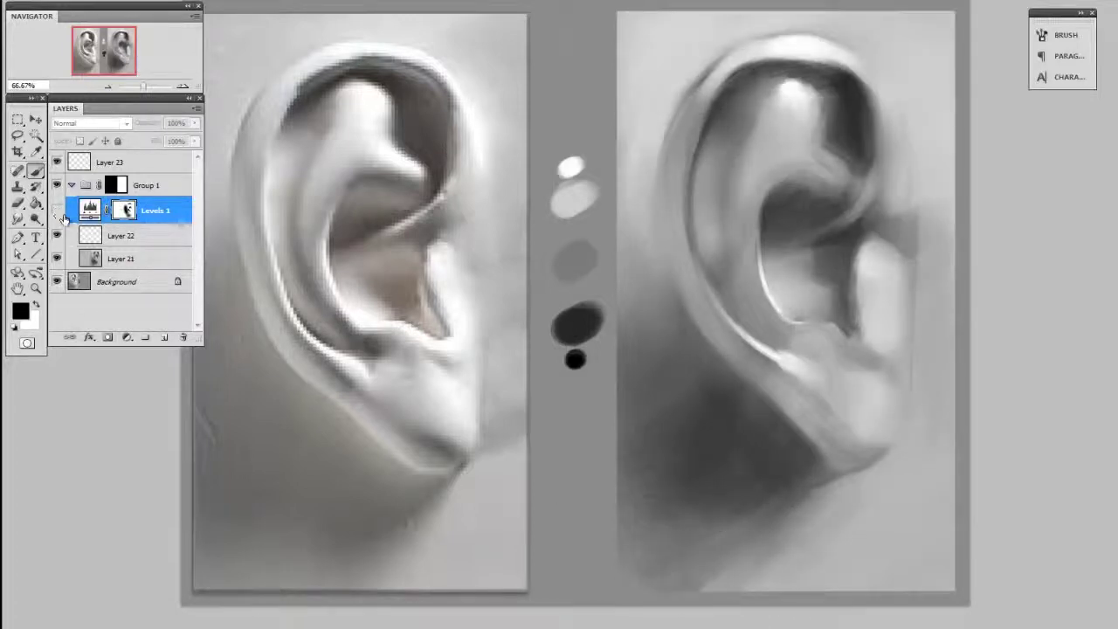
click(57, 210)
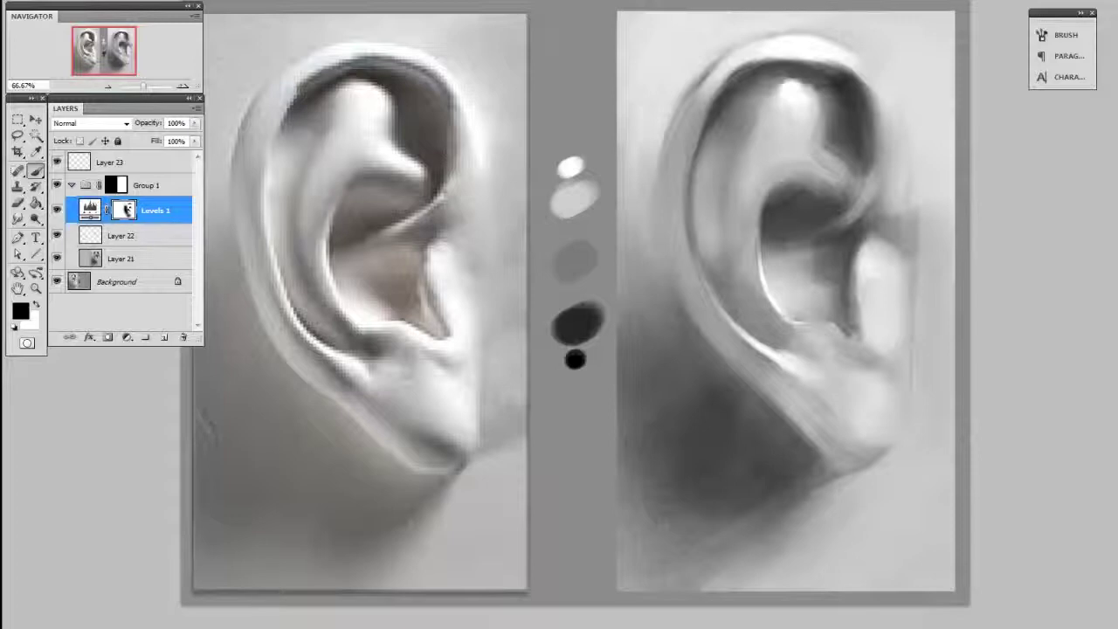
Add a Photo Filter adjustment layer above Levels 1, using Warming Filter (81) at 58% density.
click(127, 338)
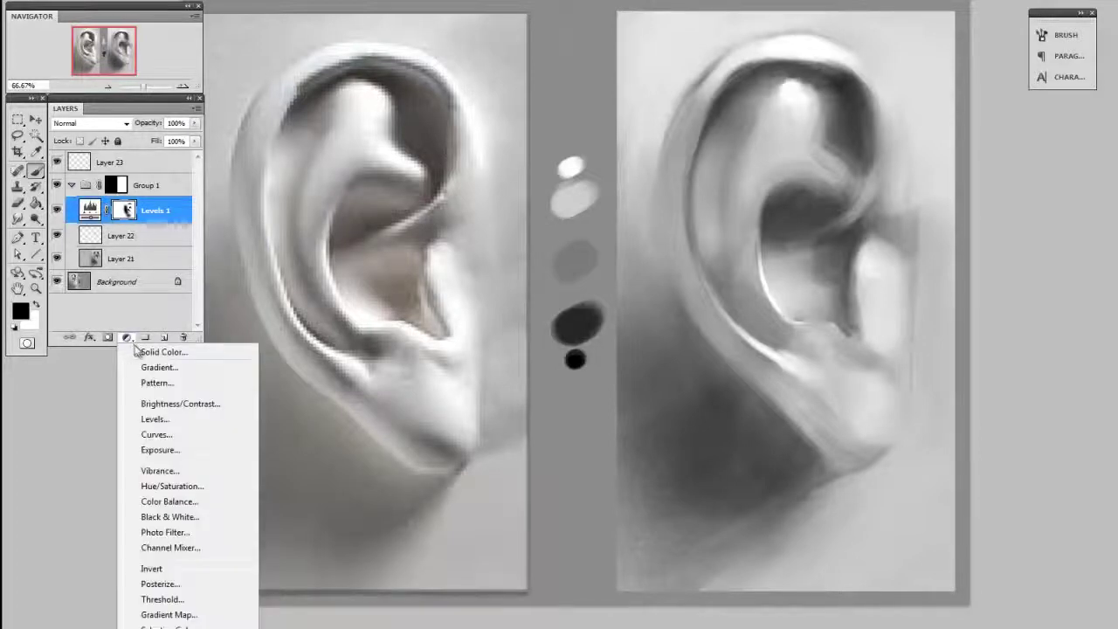
click(188, 532)
drag(527, 268, 470, 147)
click(478, 203)
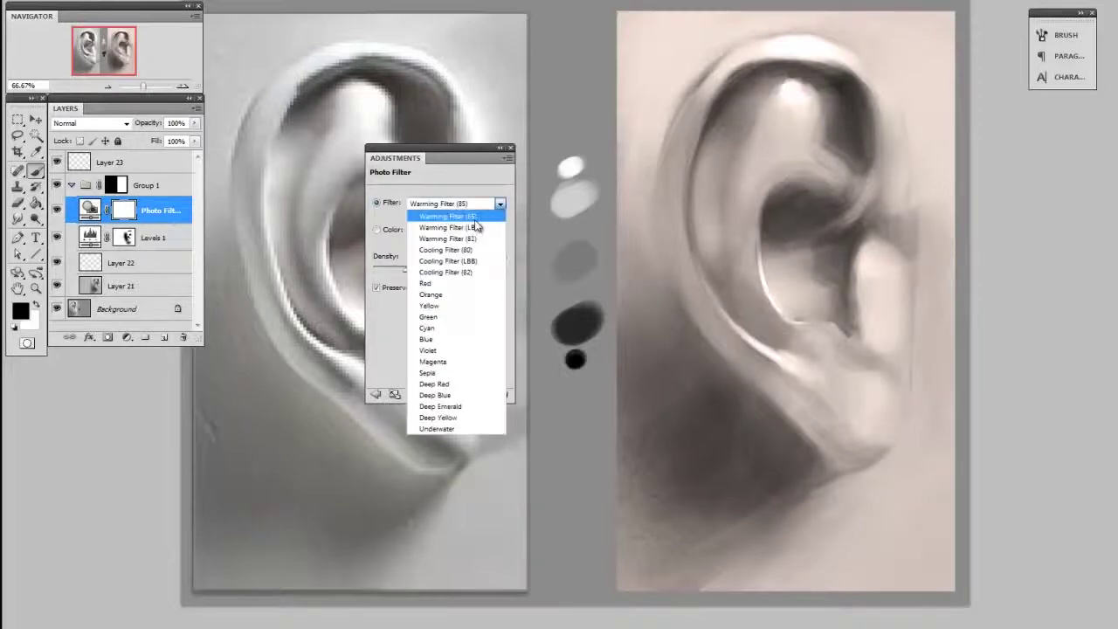
click(479, 239)
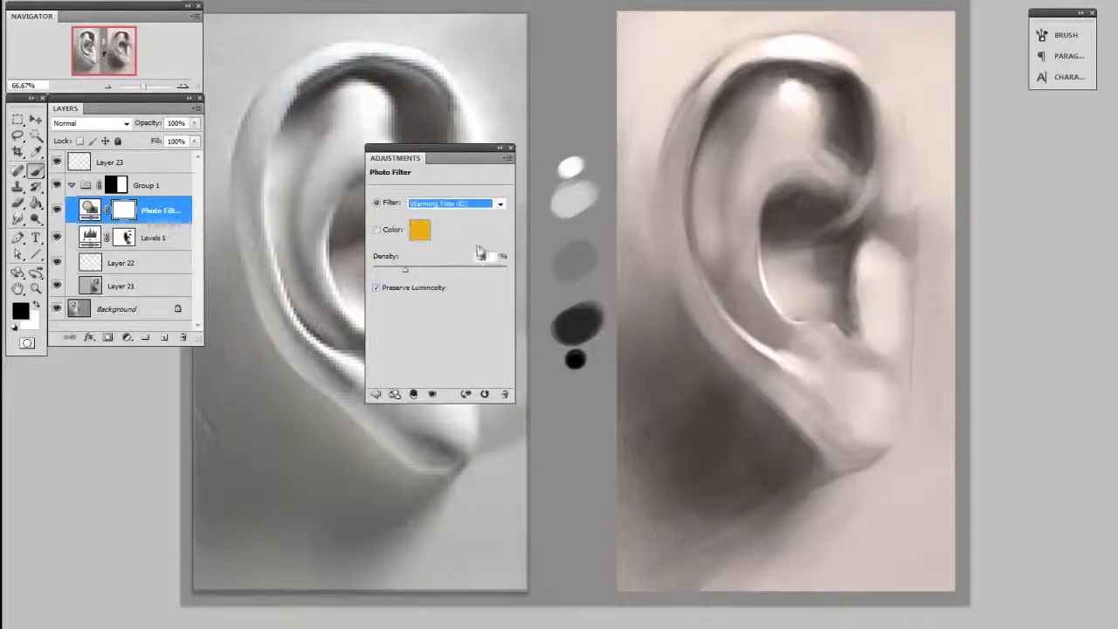
drag(404, 269, 431, 274)
click(511, 149)
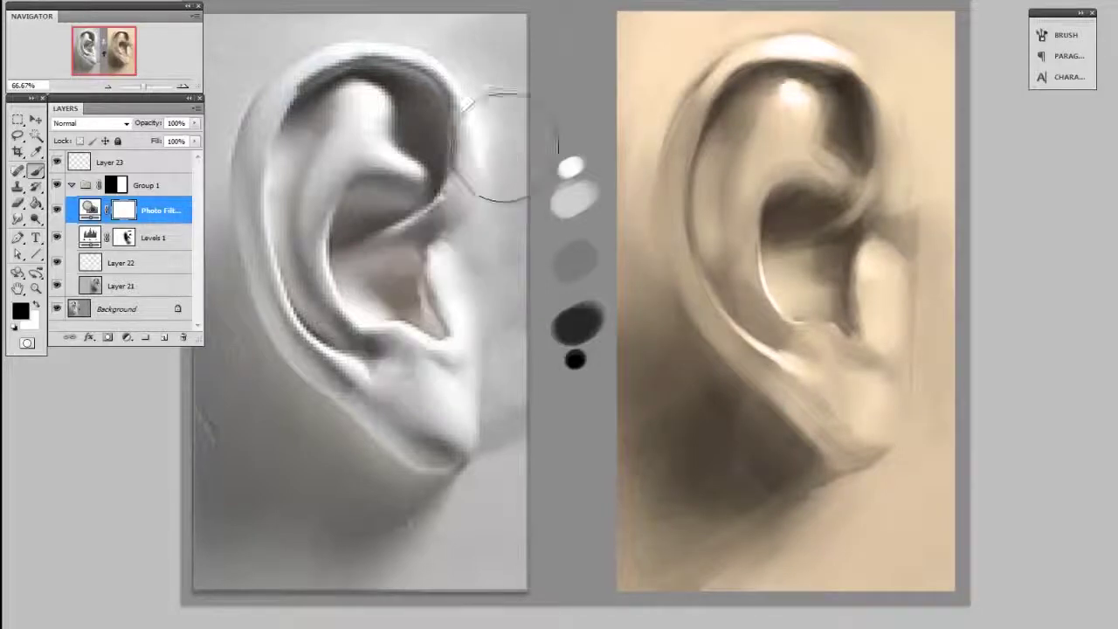
Paint black with a large soft brush on the Photo Filter mask over the shadow below the ear and the inner ear.
drag(458, 219, 448, 220)
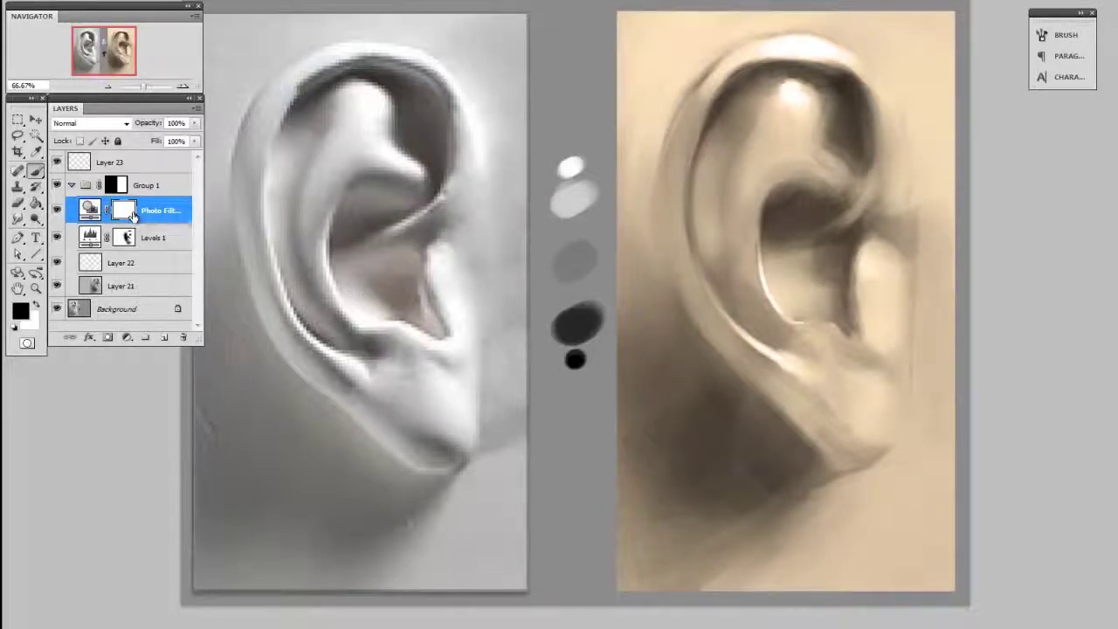
drag(825, 409, 812, 401)
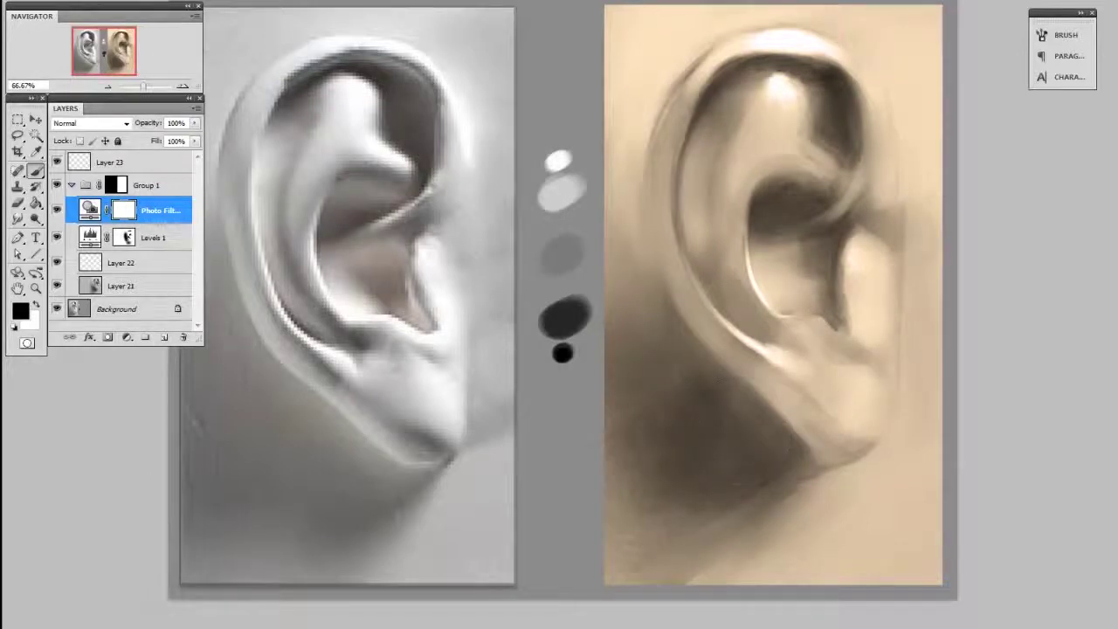
key(bracketright)
key(bracketright)
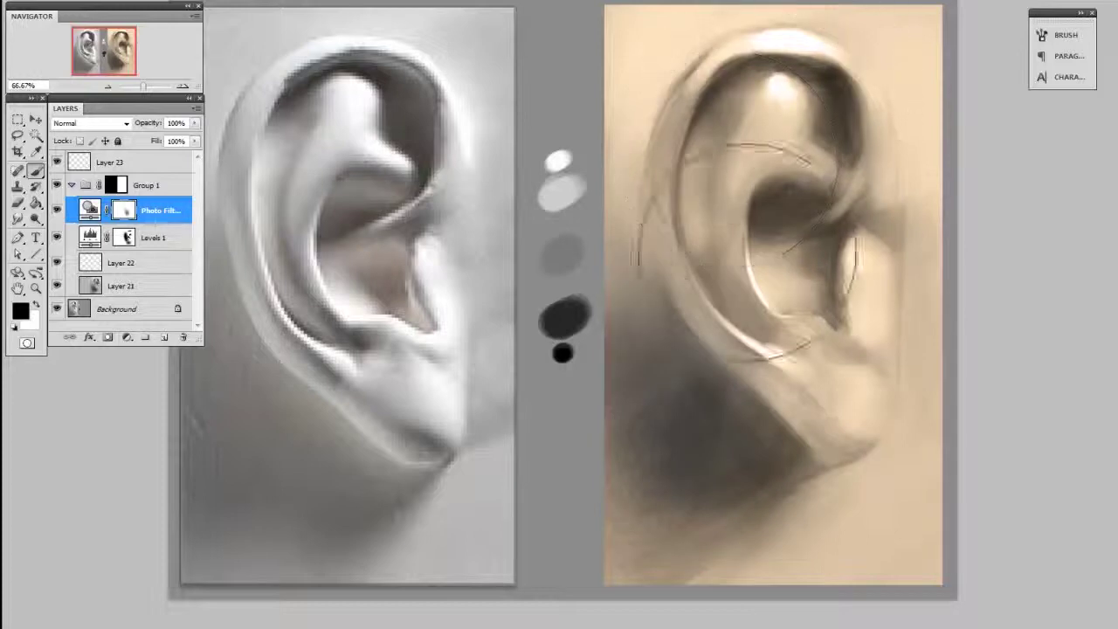
drag(949, 298, 916, 346)
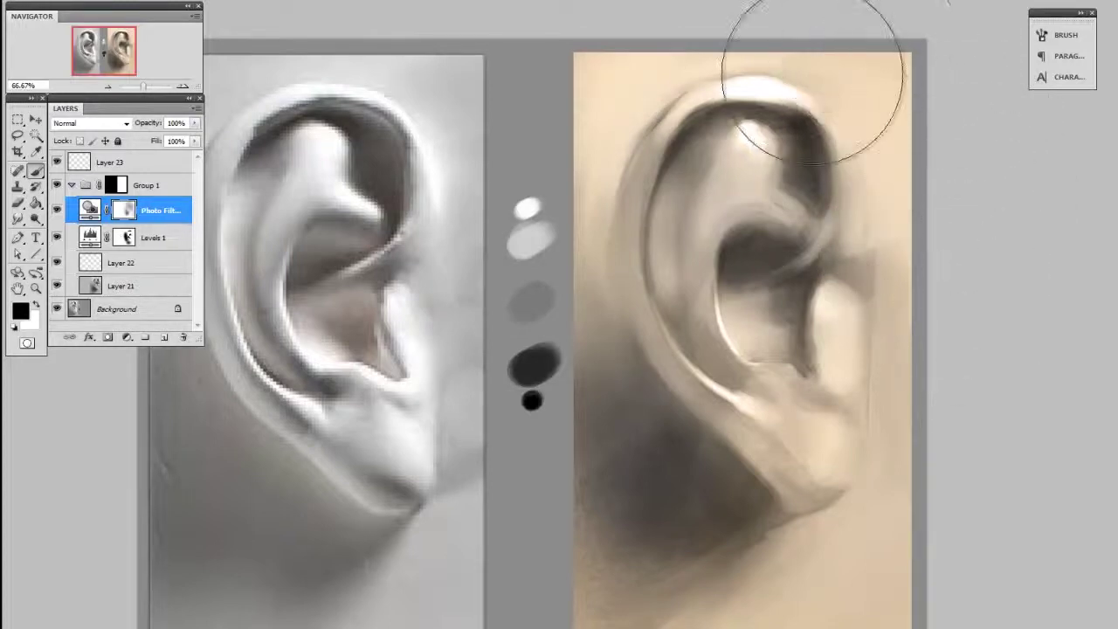
drag(832, 460, 869, 445)
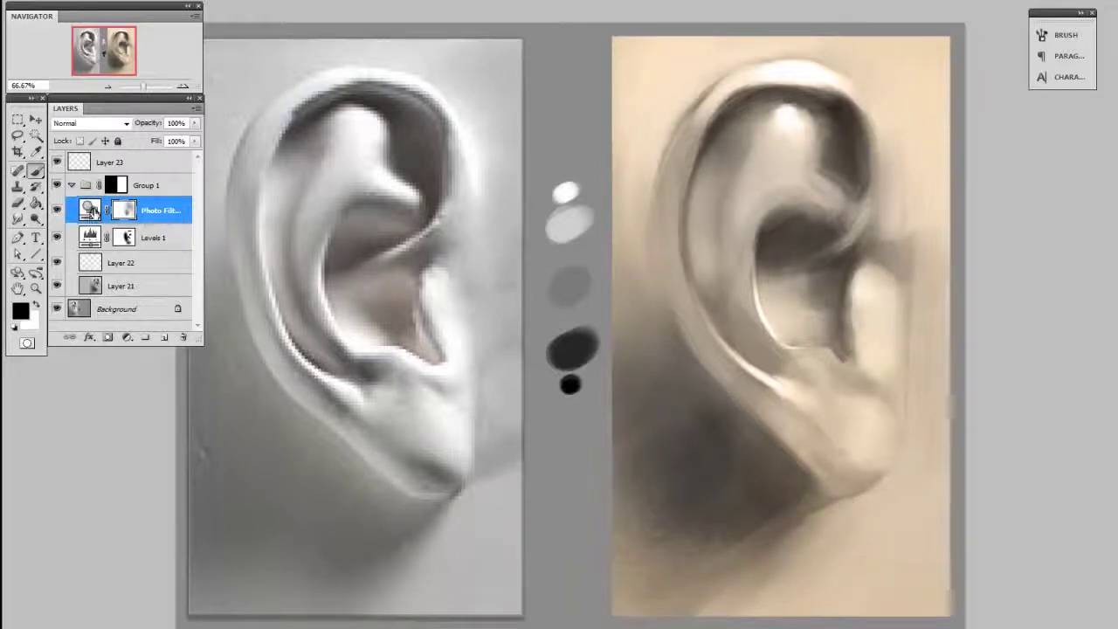
Try the Deep Red filter on the Photo Filter layer, and return it to Warming Filter (81).
double_click(91, 207)
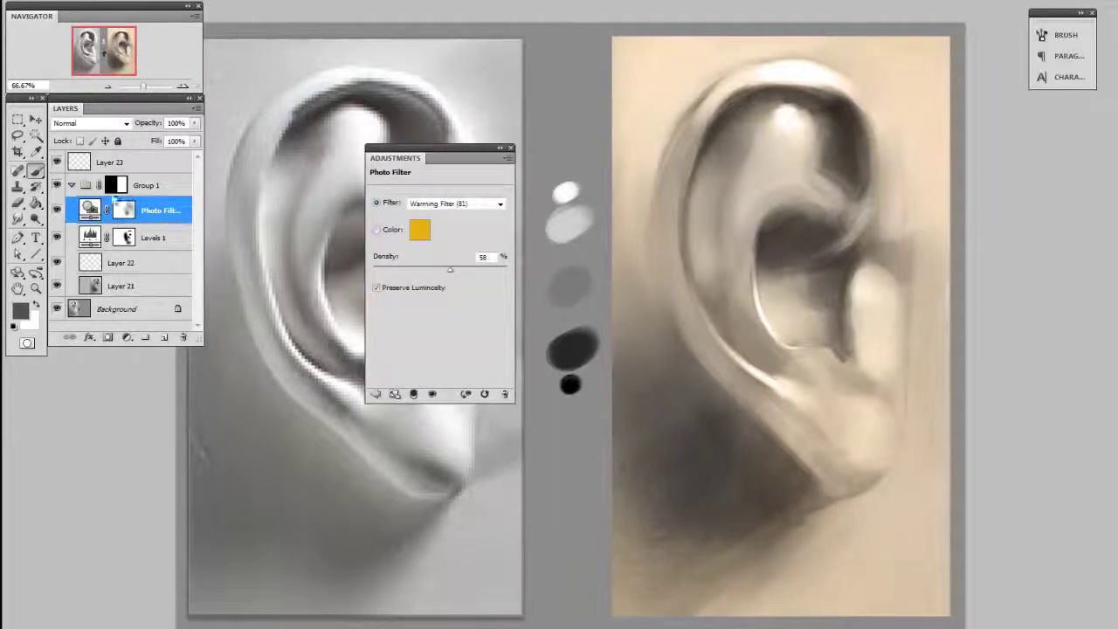
drag(472, 158, 614, 84)
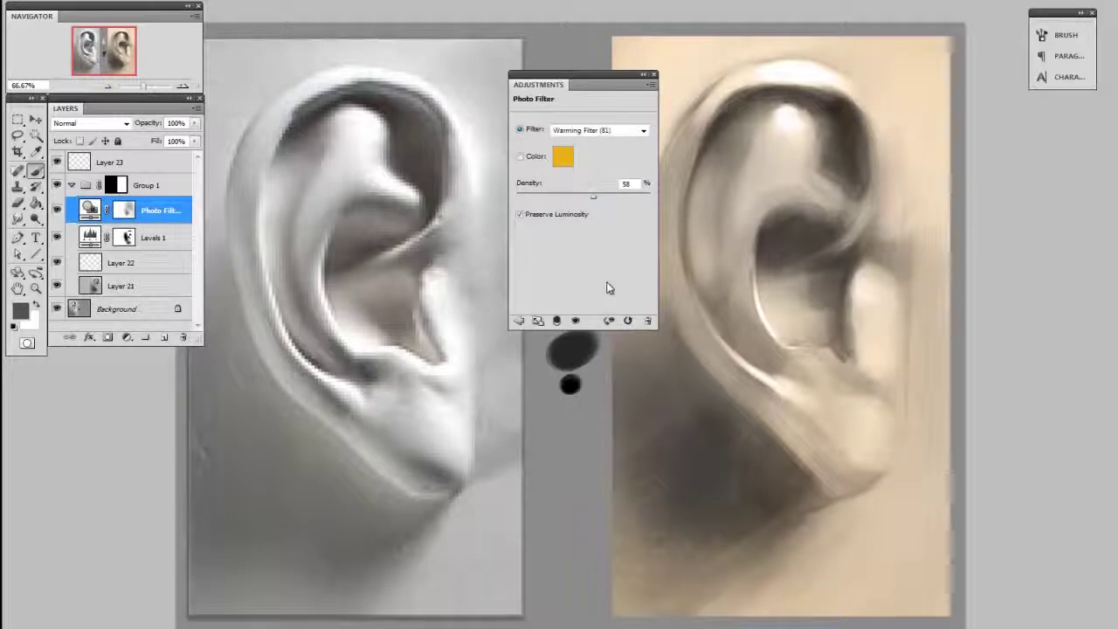
click(644, 131)
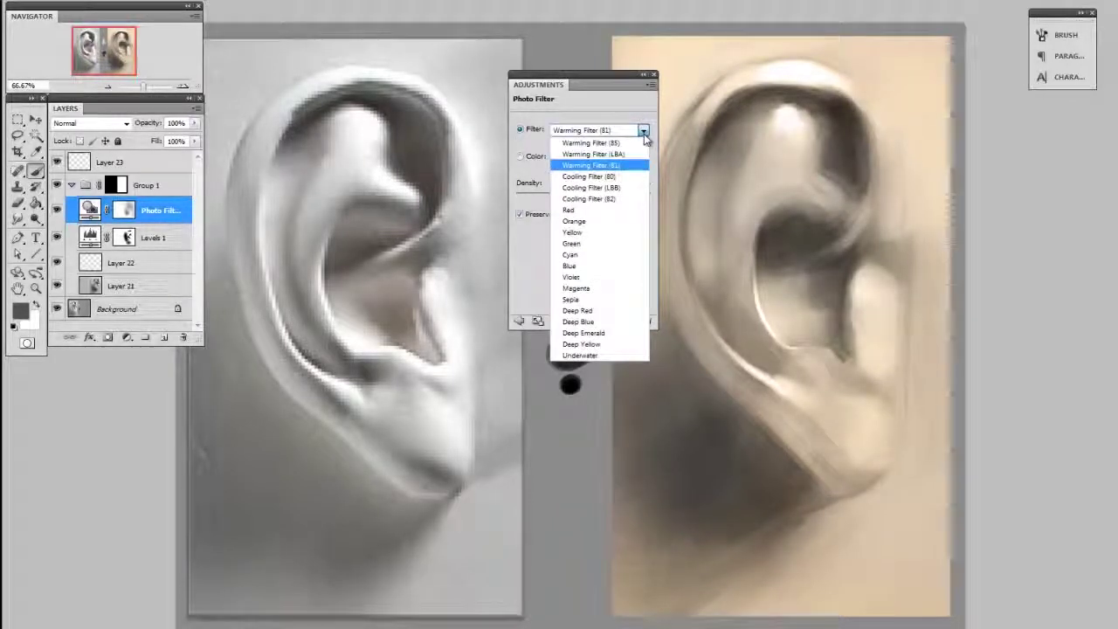
click(607, 311)
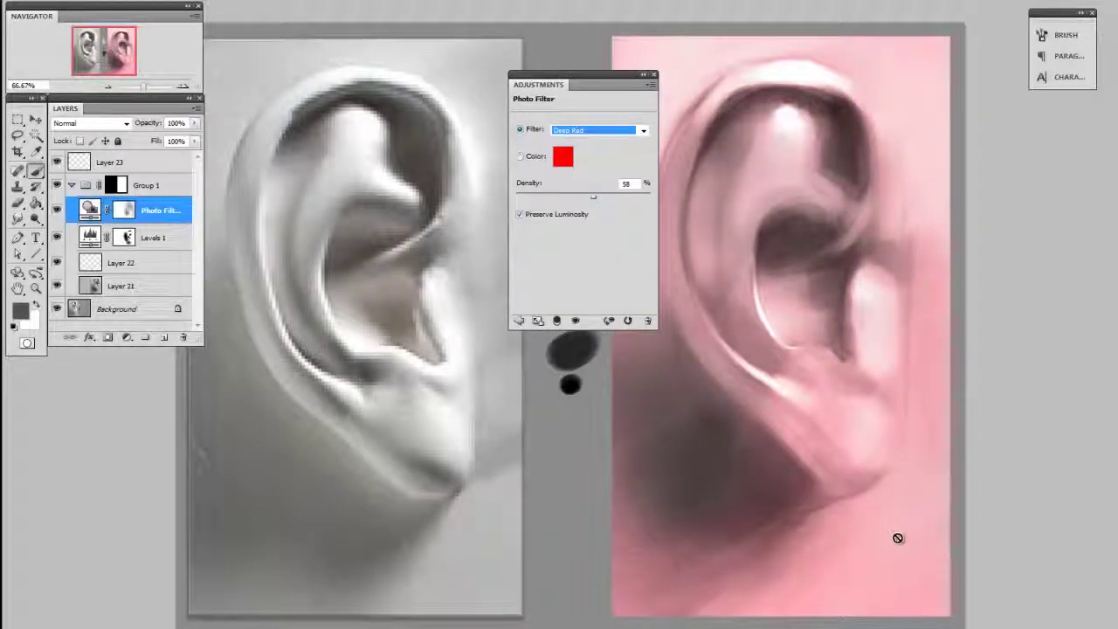
click(644, 131)
click(642, 166)
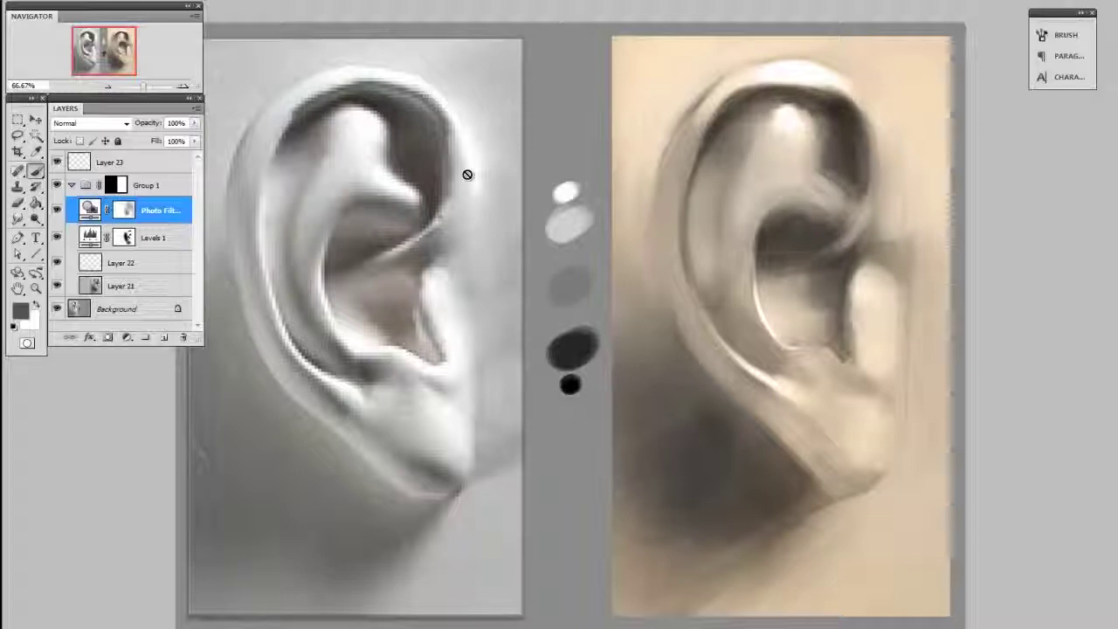
Hide the Photo Filter and Levels 1 adjustment layers to view the painting without them.
drag(57, 209, 57, 236)
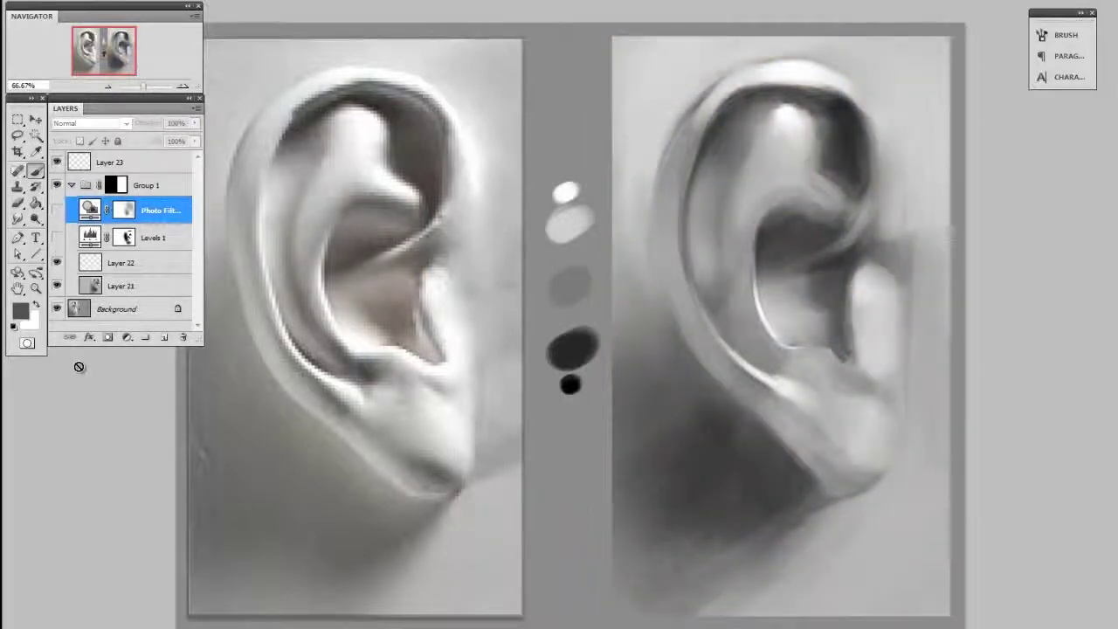